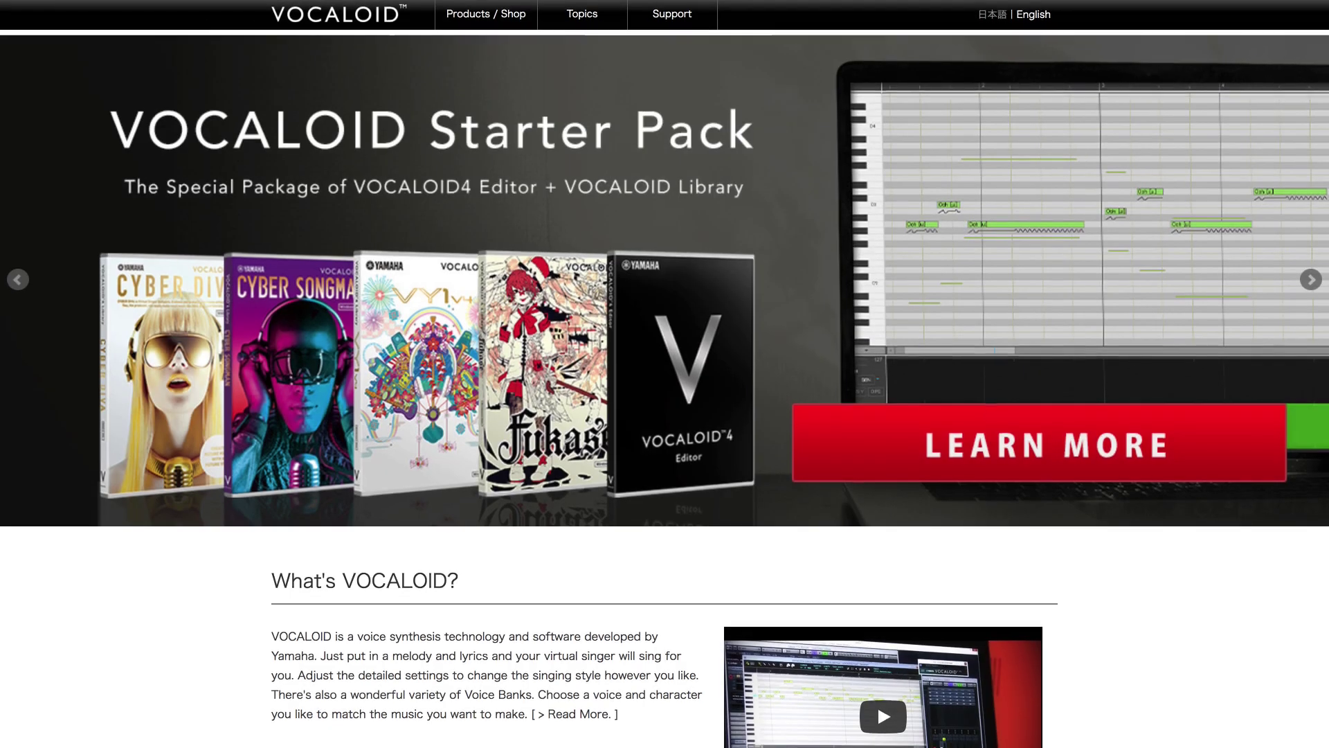
Look through the starter packs, hot topics and recent articles on the VOCALOID home page.
{"action": "scroll", "coordinate": [665, 374], "scroll_direction": "down", "scroll_amount": 10}
{"action": "scroll", "coordinate": [664, 374], "scroll_direction": "down", "scroll_amount": 10}
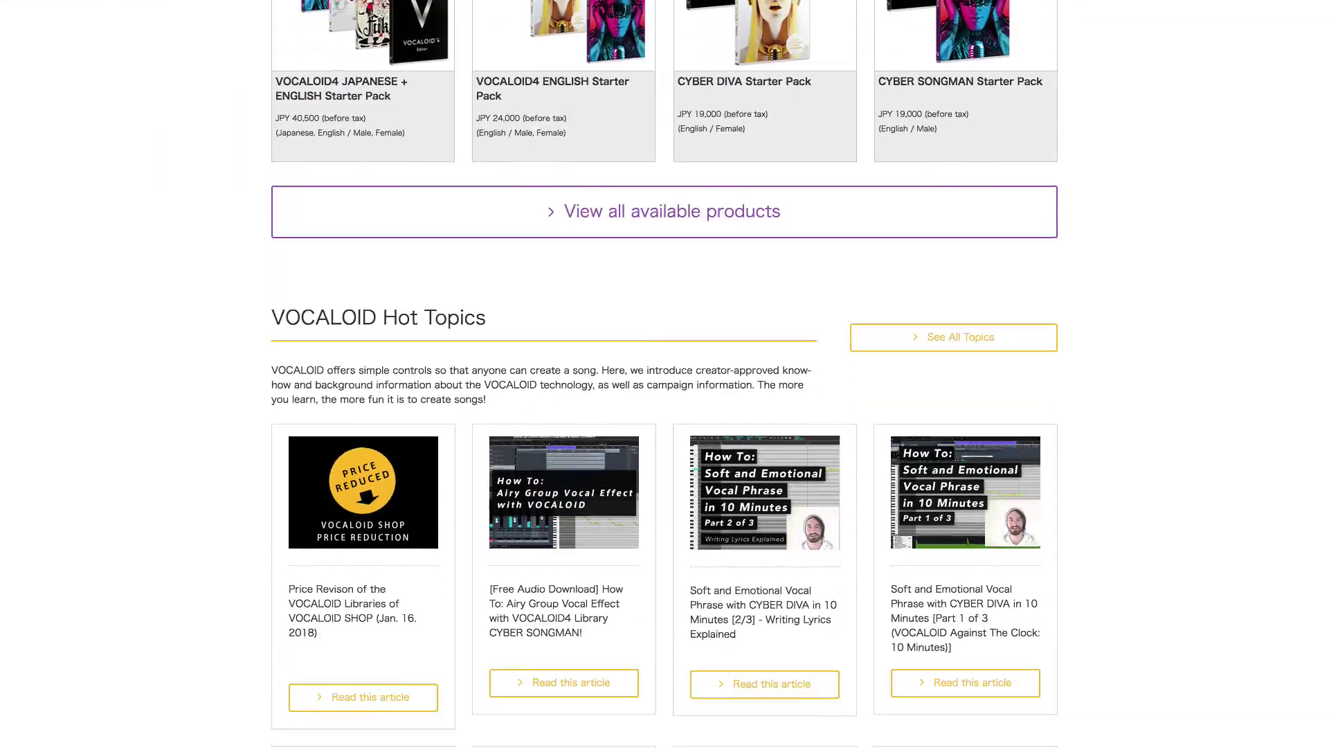
{"action": "scroll", "coordinate": [665, 374], "scroll_direction": "down", "scroll_amount": 4}
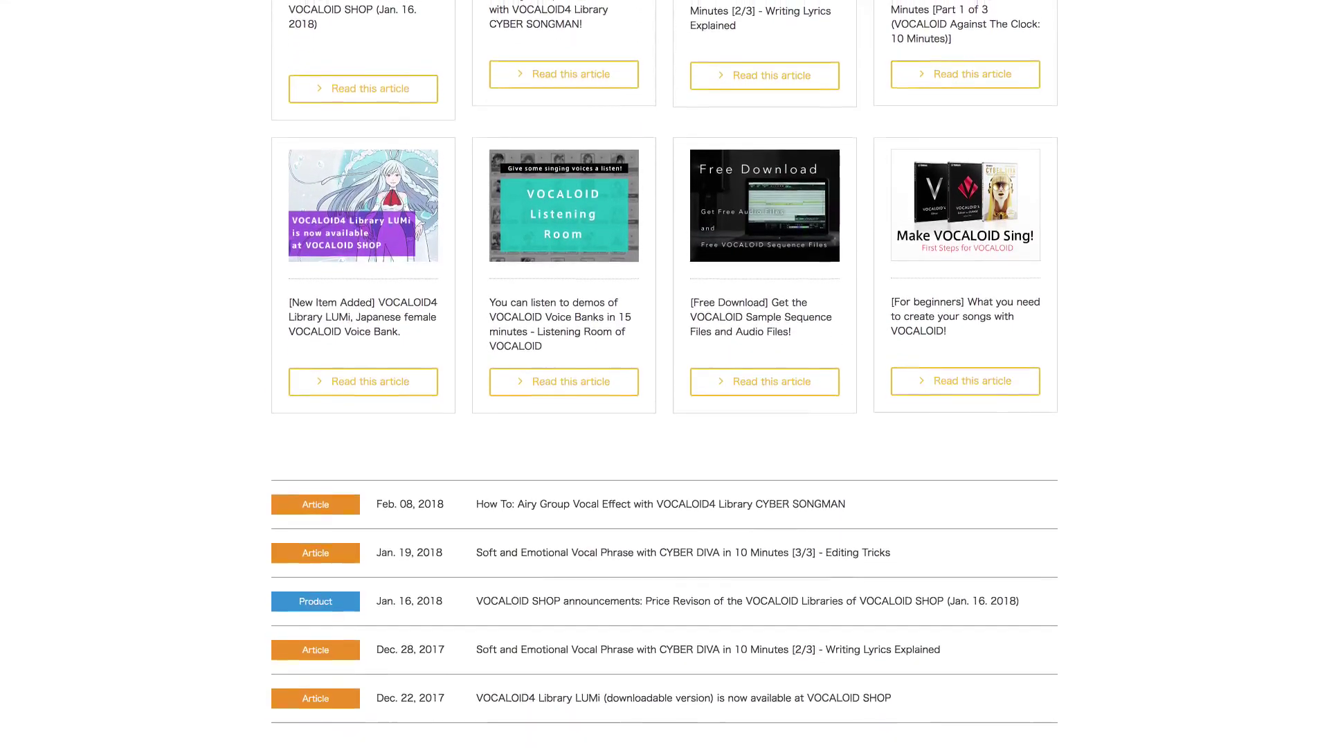
{"action": "scroll", "coordinate": [664, 373], "scroll_direction": "up", "scroll_amount": 4}
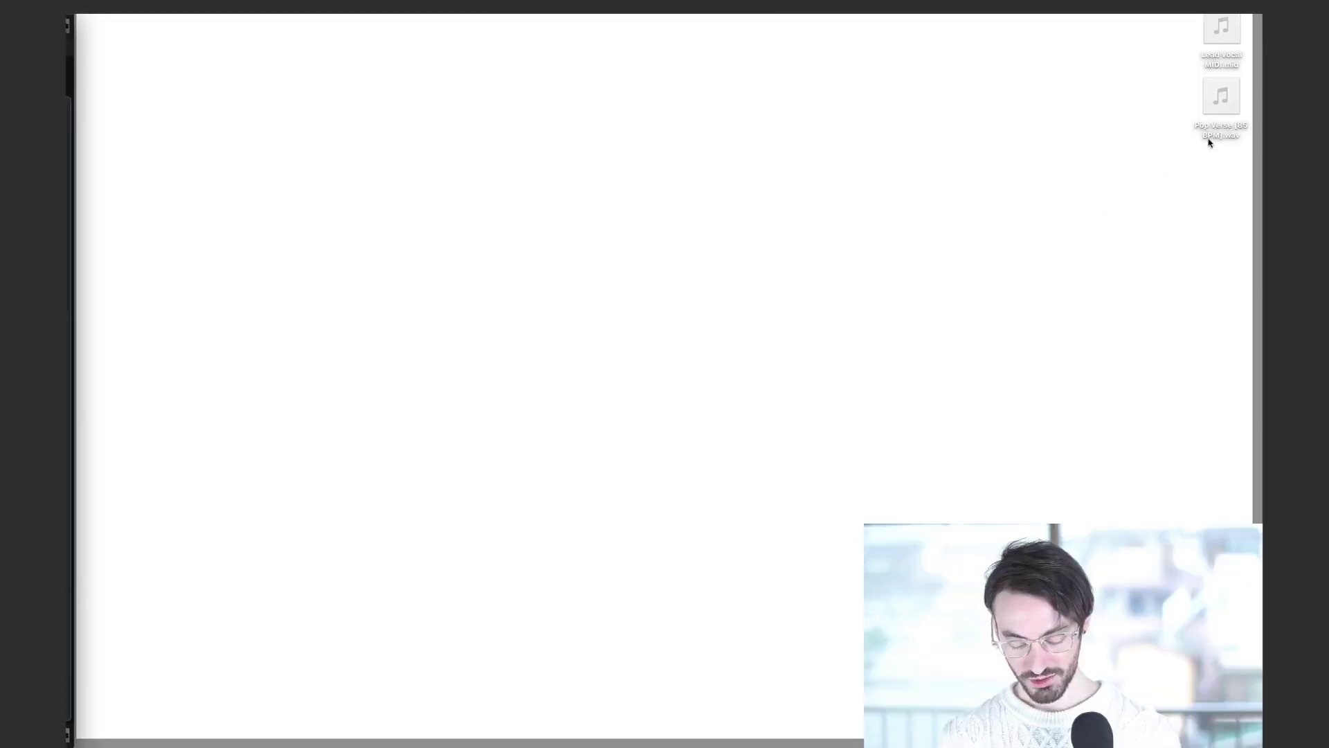
Import the desktop file "Pop Verse [85 BPM].wav" into the Cubase project at bar 1 and play it through.
{"action": "left_click", "coordinate": [1217, 104]}
{"action": "mouse_move", "coordinate": [1217, 107]}
{"action": "left_mouse_down"}
{"action": "mouse_move", "coordinate": [1040, 157]}
{"action": "mouse_move", "coordinate": [855, 140]}
{"action": "mouse_move", "coordinate": [417, 139]}
{"action": "left_mouse_up"}
{"action": "key", "text": "Return"}
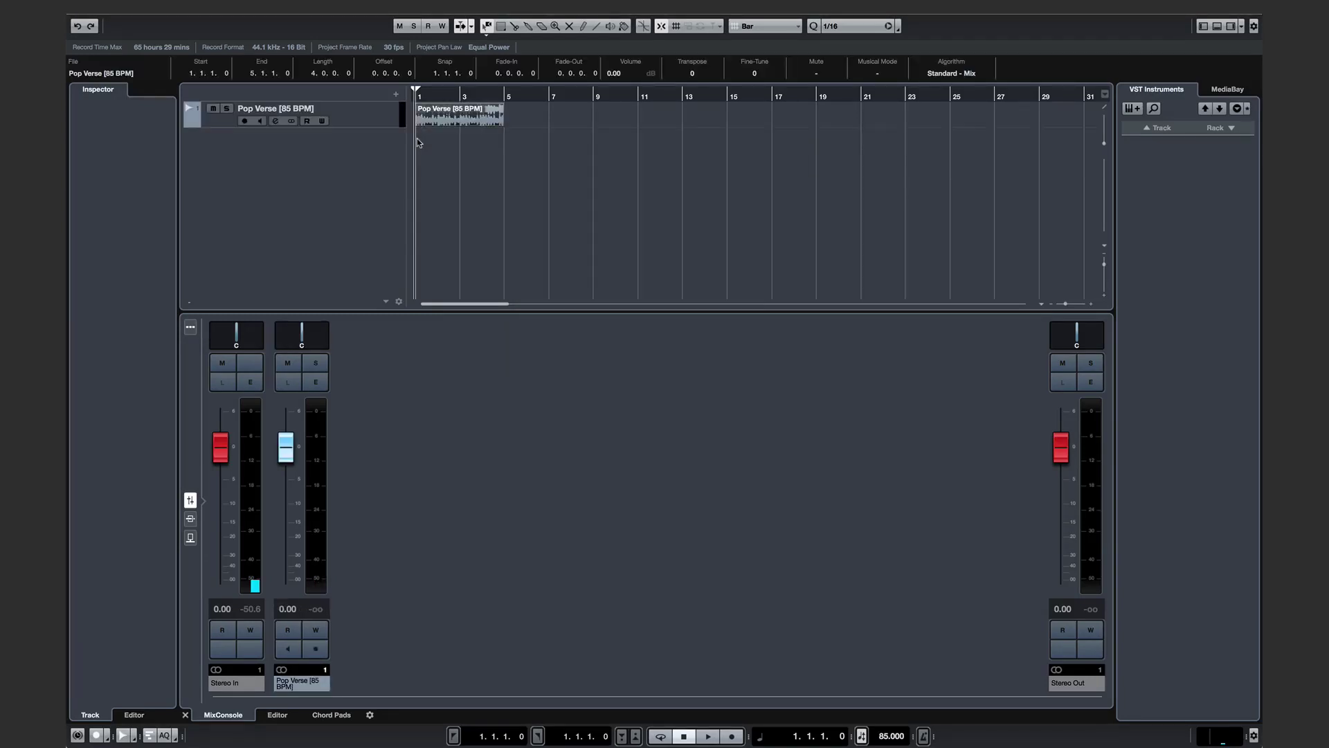
{"action": "key", "text": "space"}
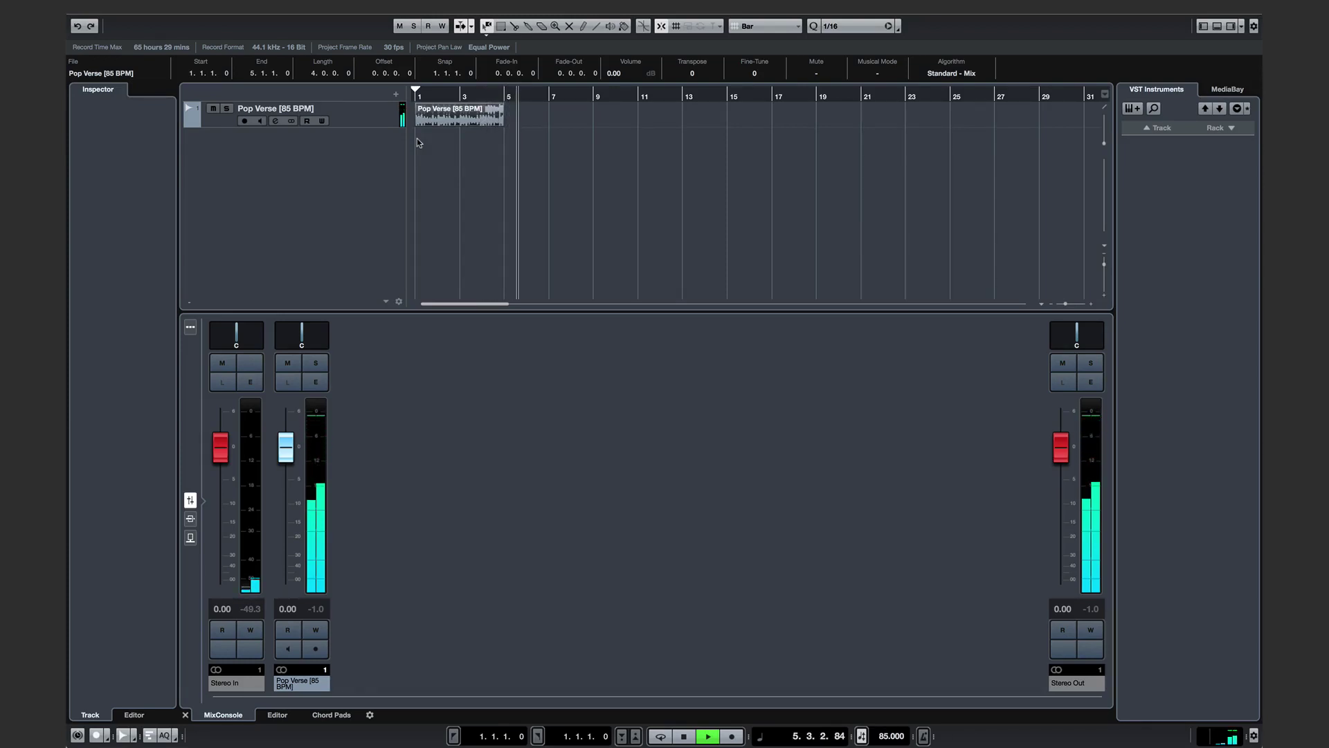
{"action": "key", "text": "space"}
Add one instrument track that uses the VOCALOID4 instrument below the Pop Verse track.
{"action": "right_click", "coordinate": [372, 170]}
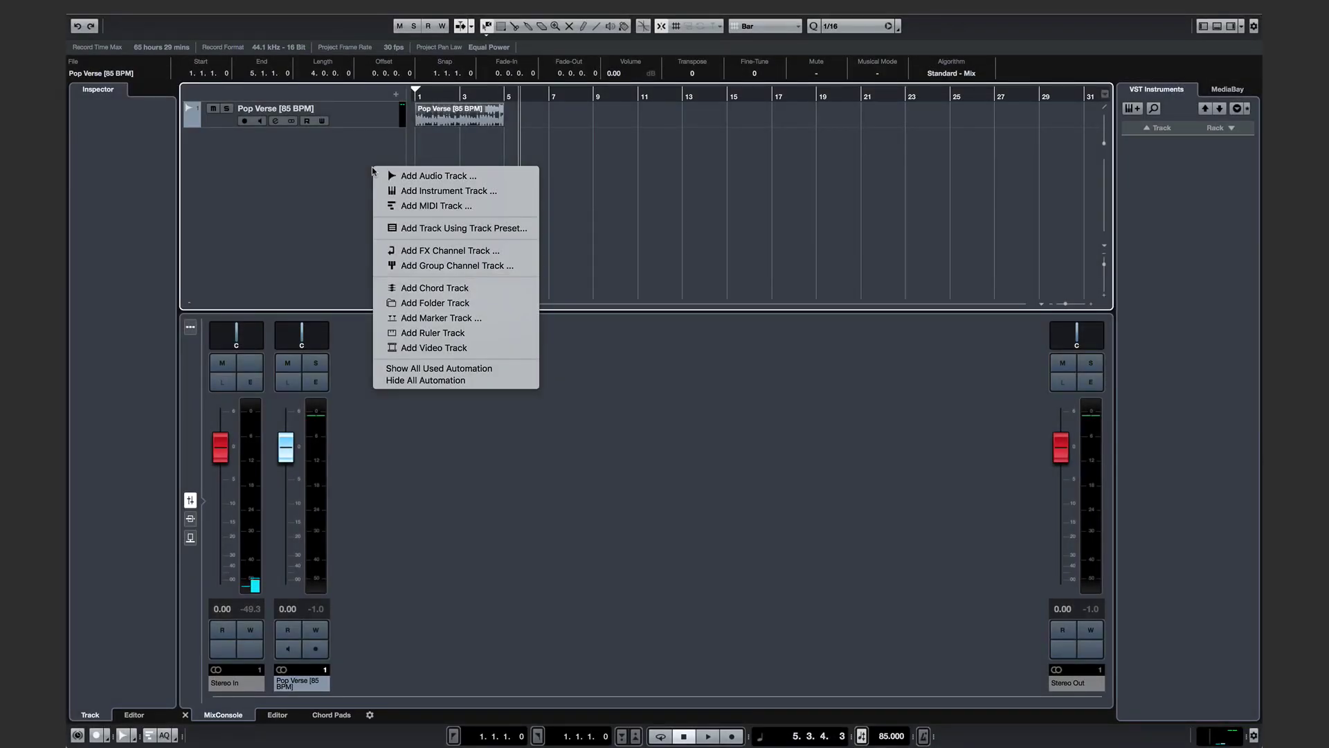
{"action": "left_click", "coordinate": [389, 190]}
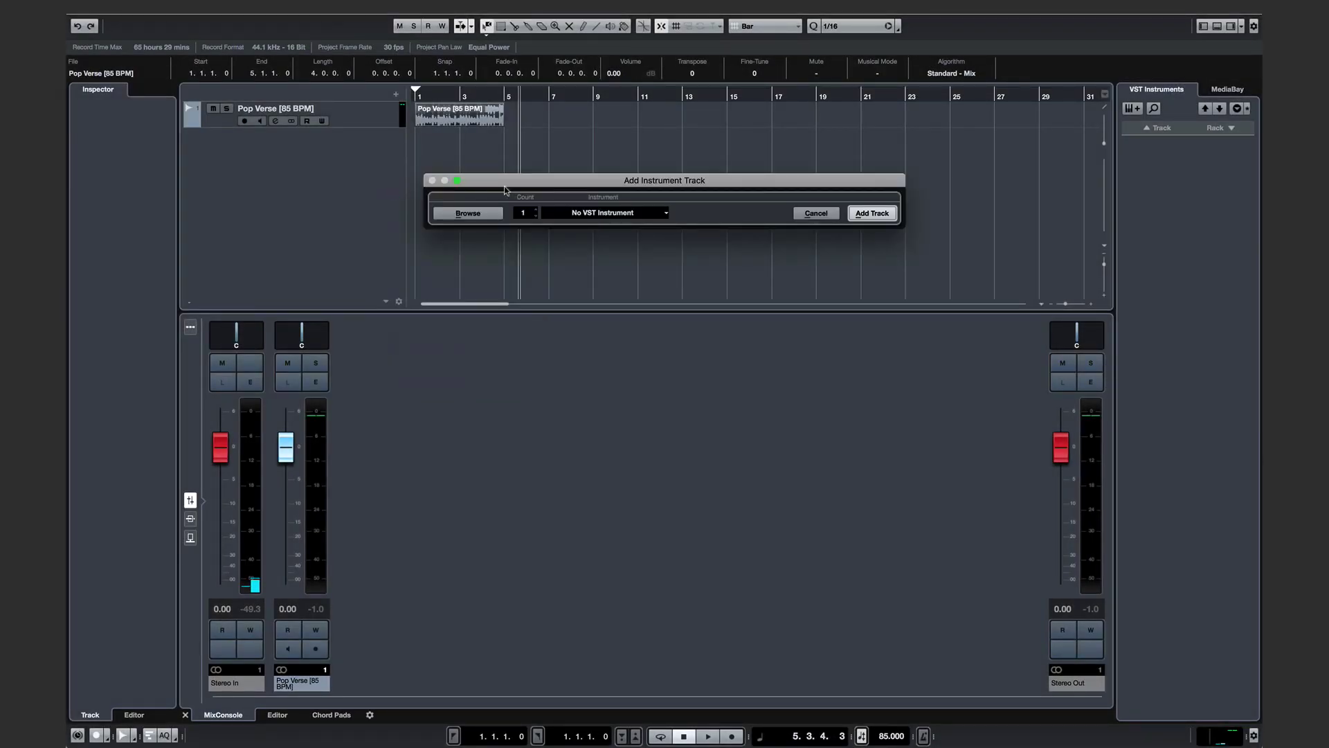
{"action": "left_click", "coordinate": [872, 213]}
Bring the vocal MIDI file from the desktop onto the VOCALOID4 track at bar 1.
{"action": "key", "text": "F11"}
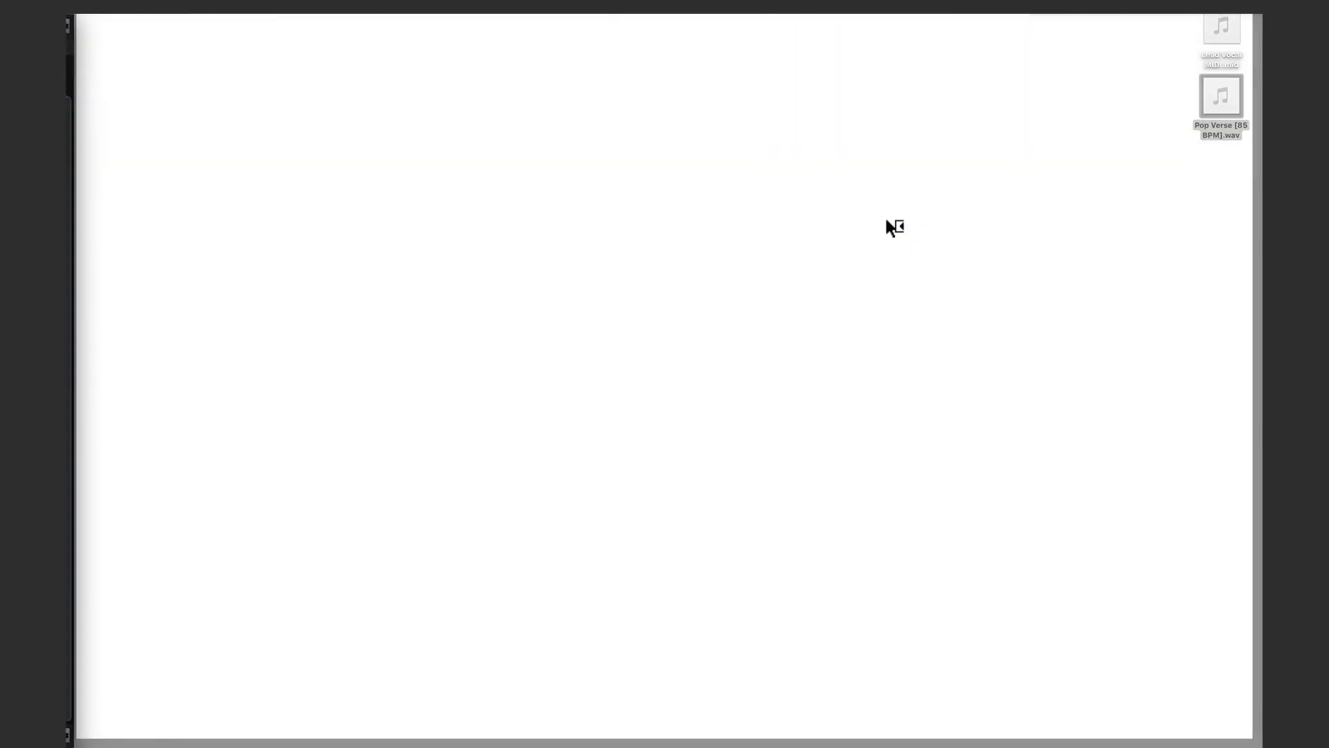
{"action": "left_click_drag", "start_coordinate": [1217, 66], "coordinate": [424, 149]}
{"action": "key", "text": "F11"}
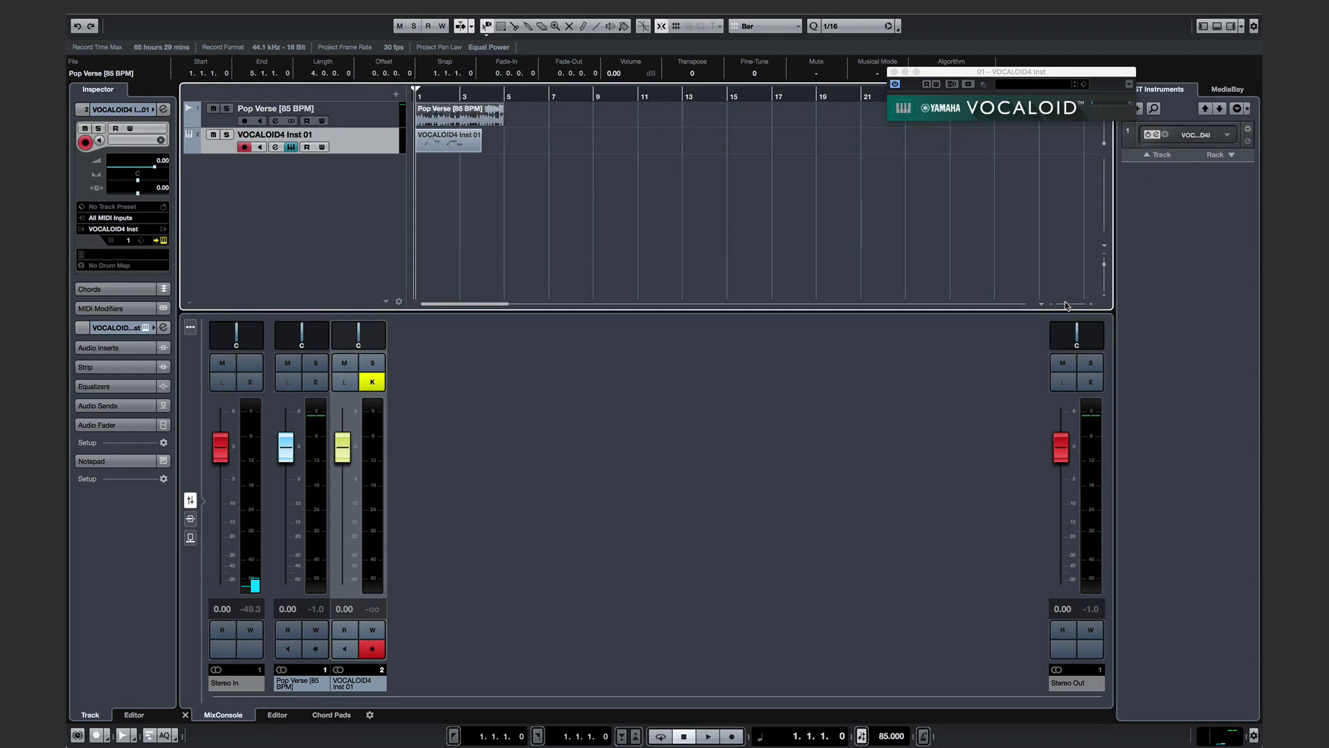
{"action": "left_click_drag", "start_coordinate": [1066, 304], "coordinate": [1069, 305]}
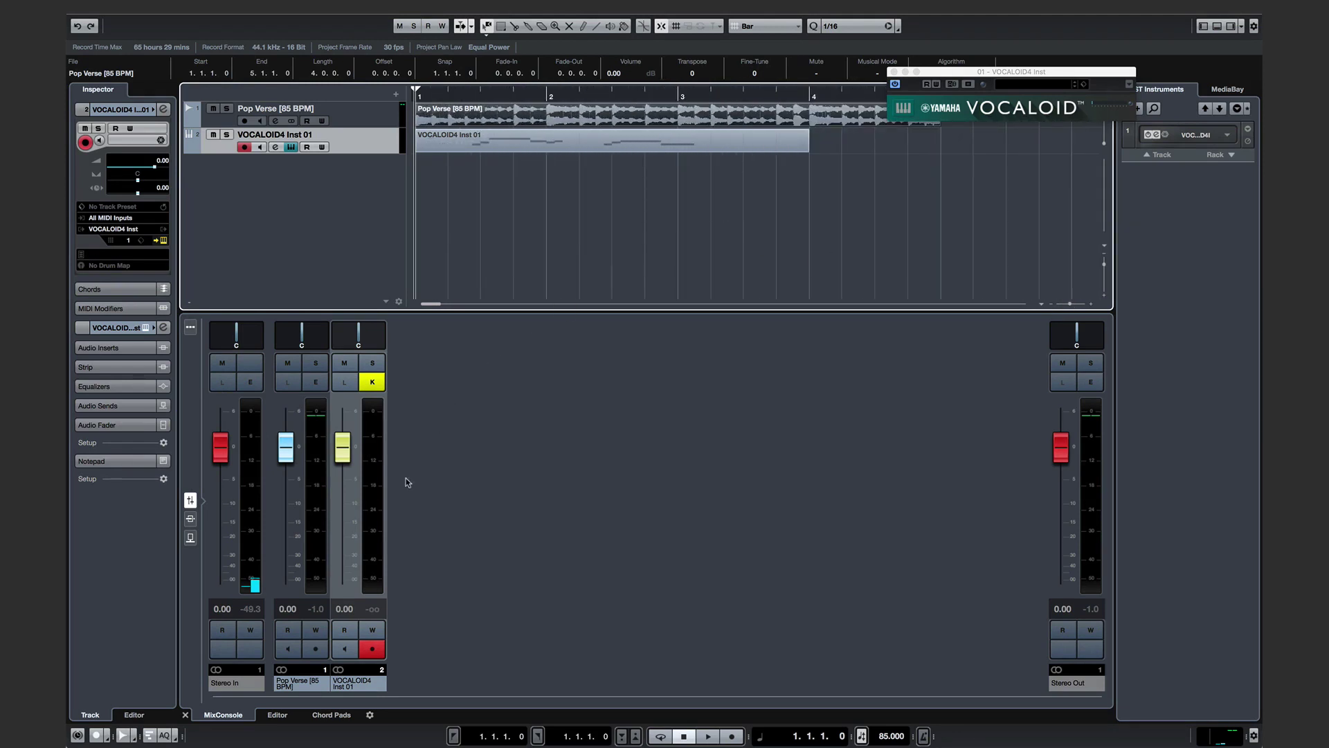
Lower the Pop Verse channel's volume to about -28.9 dB, listening to the balance with the vocal during playback.
{"action": "left_click_drag", "start_coordinate": [285, 447], "coordinate": [279, 543]}
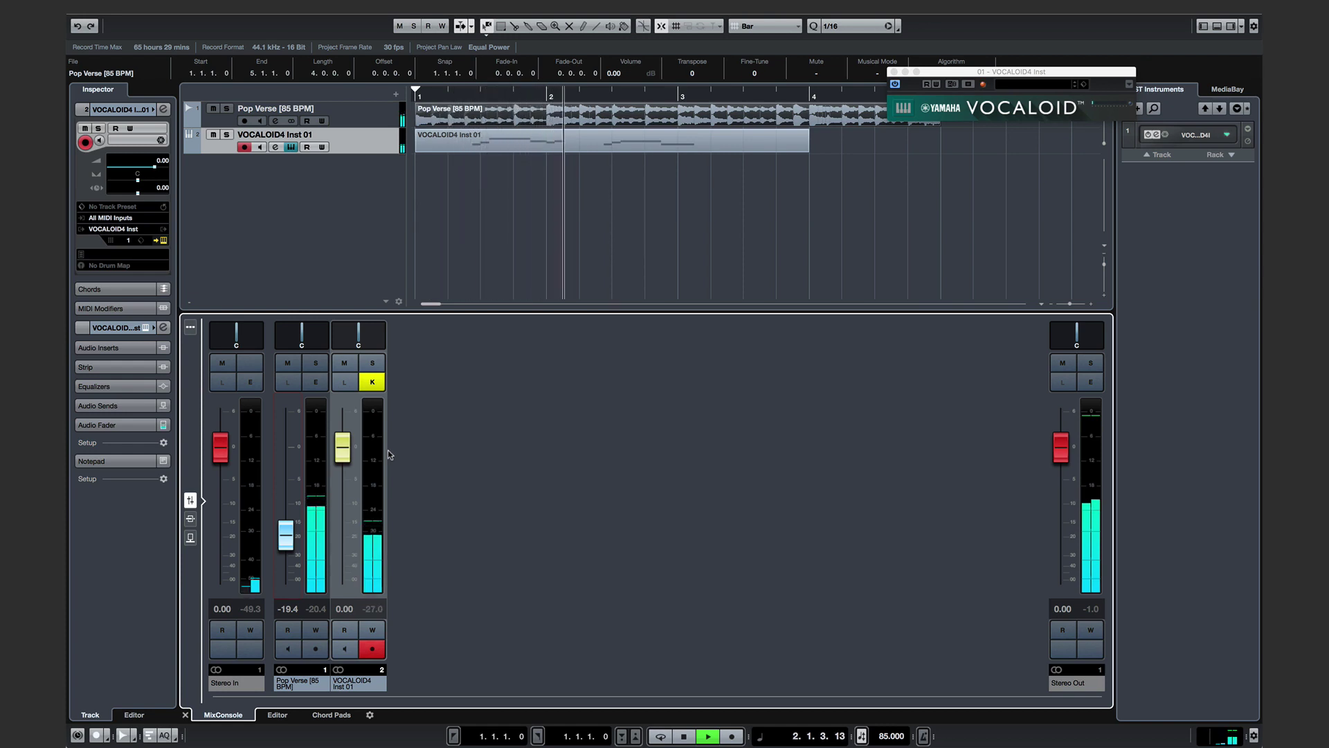
{"action": "left_click_drag", "start_coordinate": [296, 537], "coordinate": [288, 551]}
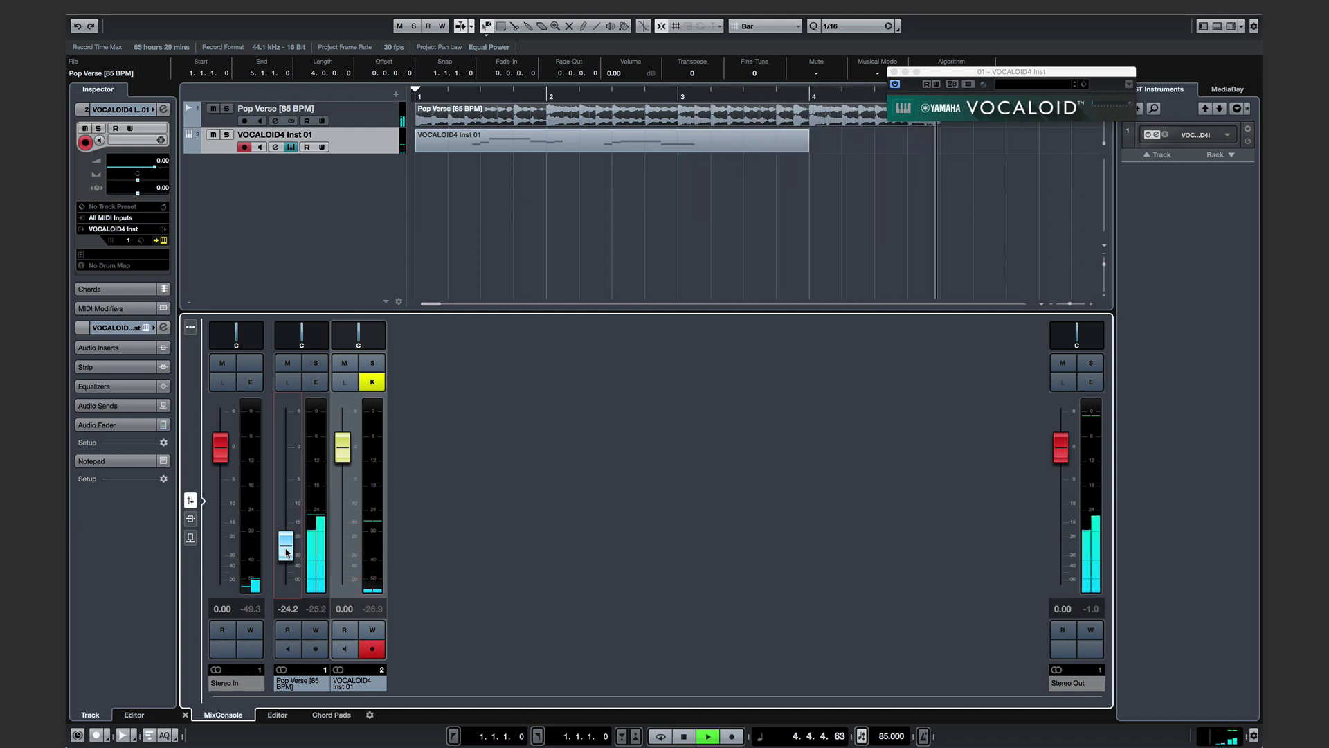
{"action": "key", "text": "space"}
{"action": "left_click_drag", "start_coordinate": [286, 552], "coordinate": [286, 561]}
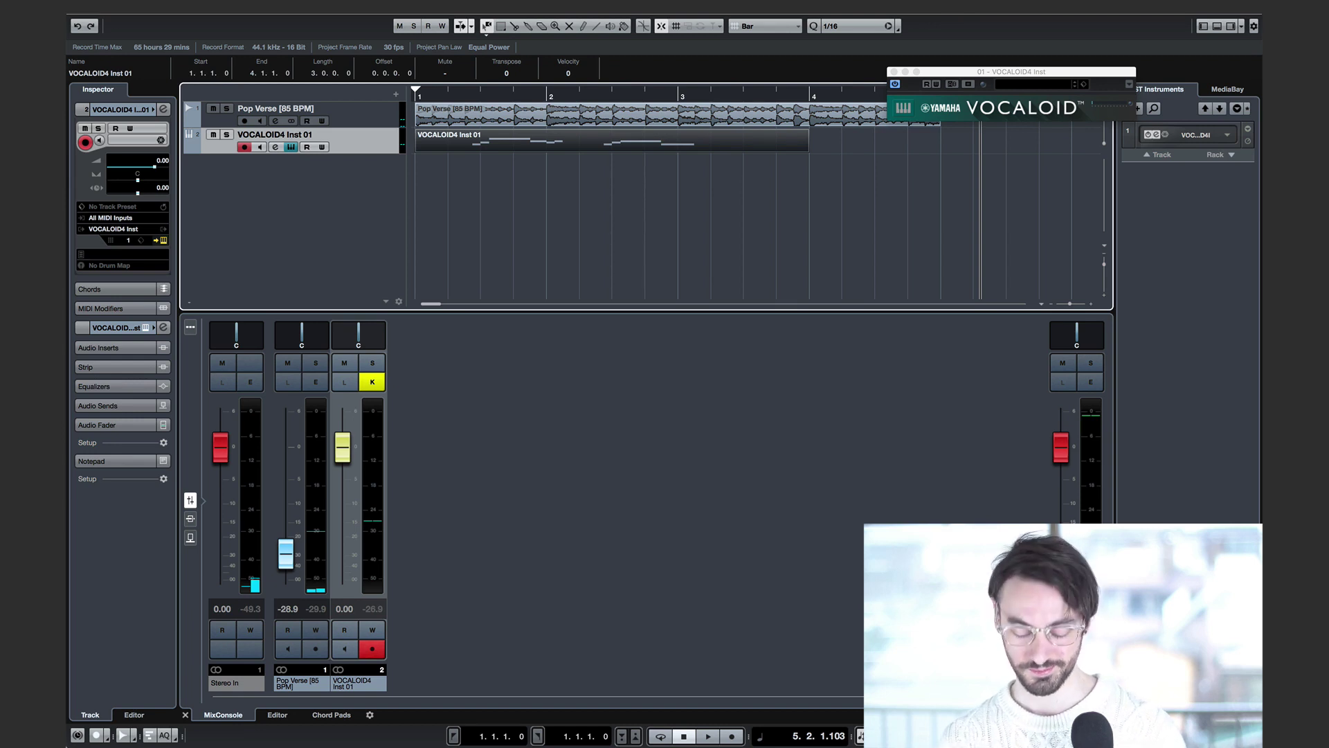
Open the MIDI part in the VOCALOID Editor, accepting its conversion into a VOCALOID part.
{"action": "mouse_move", "coordinate": [450, 4]}
{"action": "left_click", "coordinate": [348, 6]}
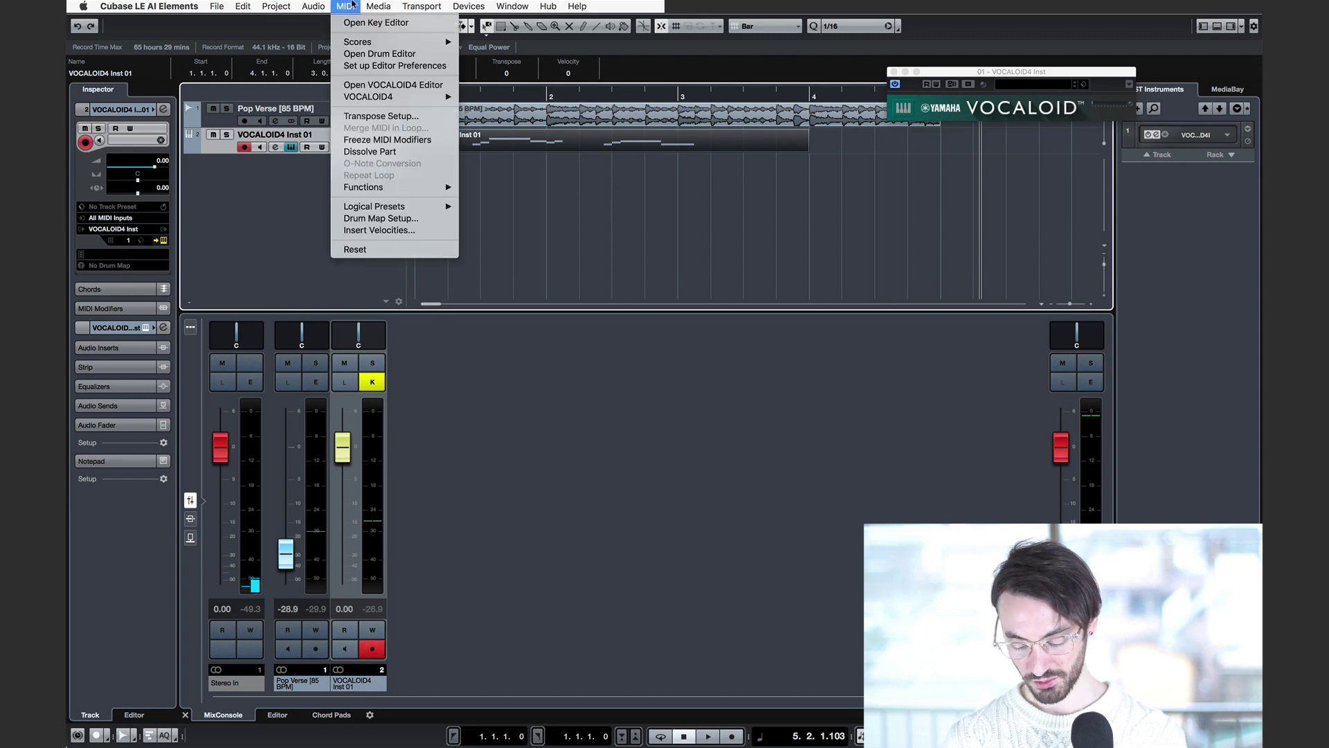
{"action": "left_click", "coordinate": [374, 84]}
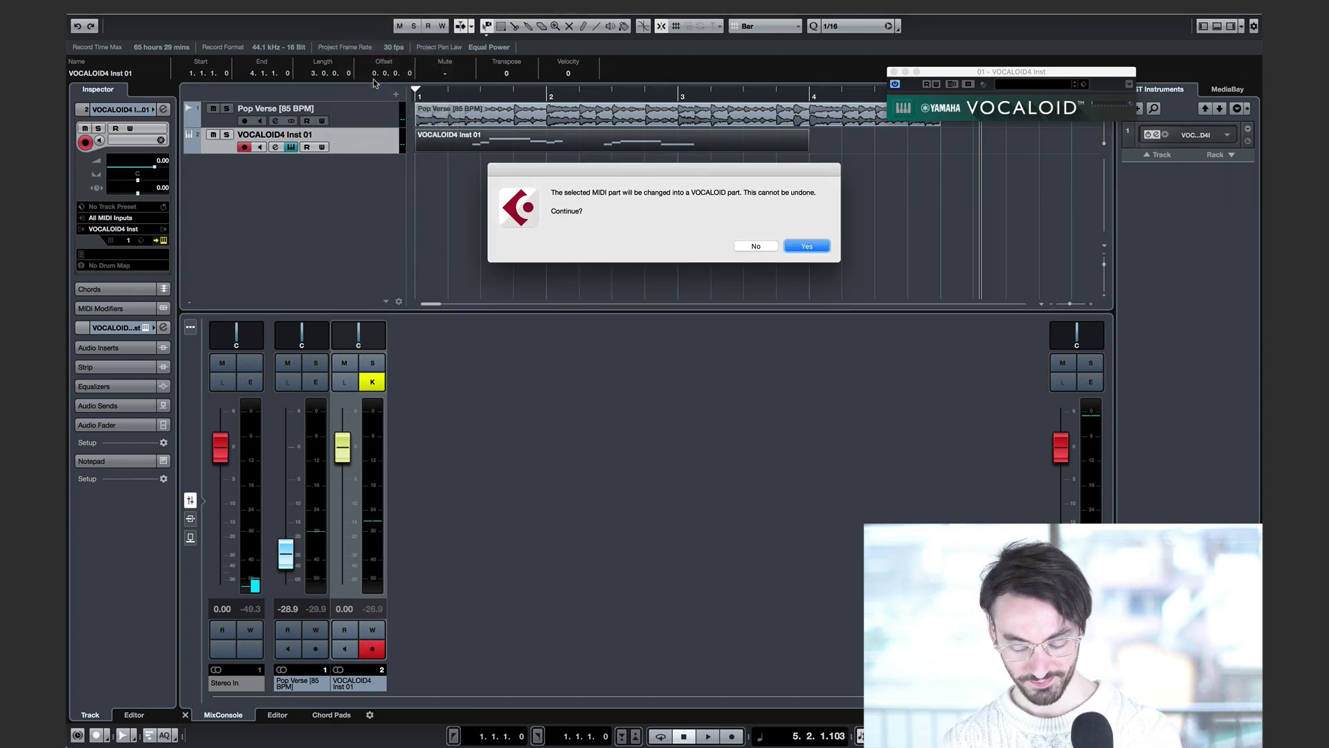
{"action": "key", "text": "Return"}
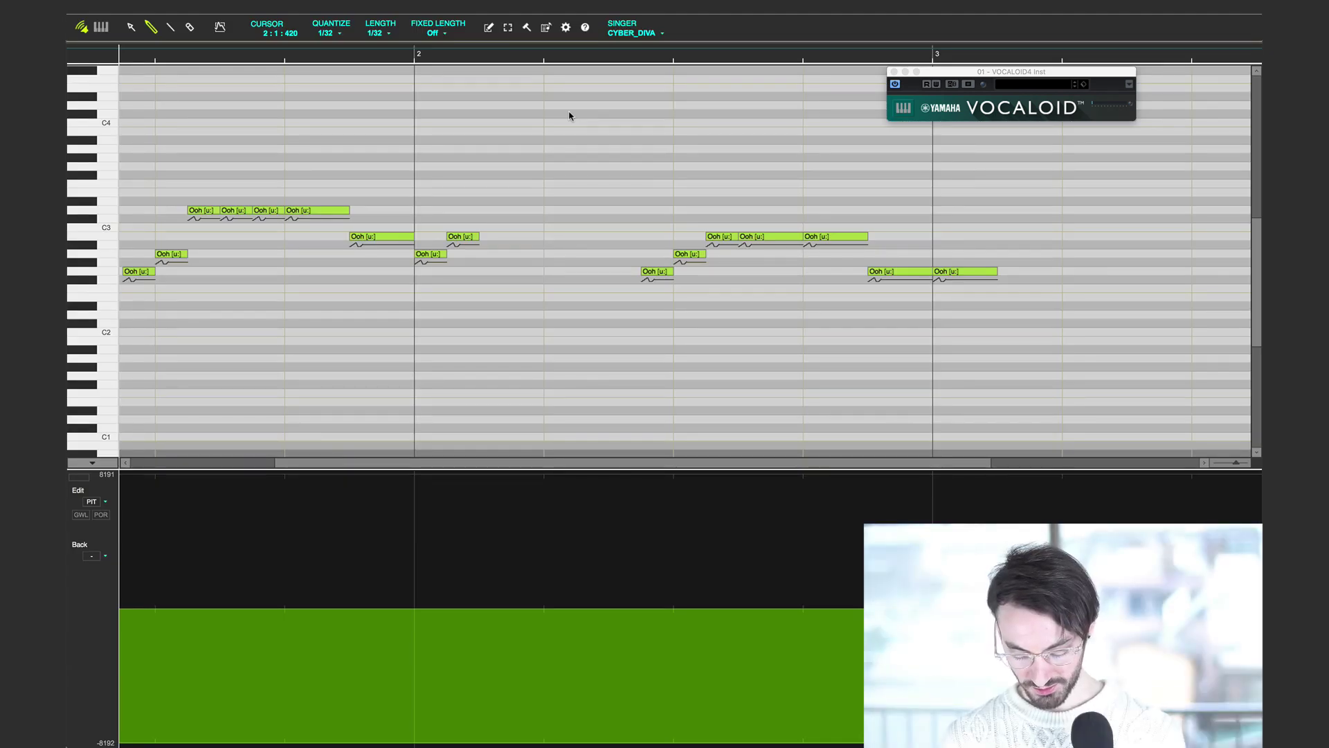
Enter the lyric "I never really saw you coming" from the first note of the first phrase and play the phrase.
{"action": "double_click", "coordinate": [147, 272]}
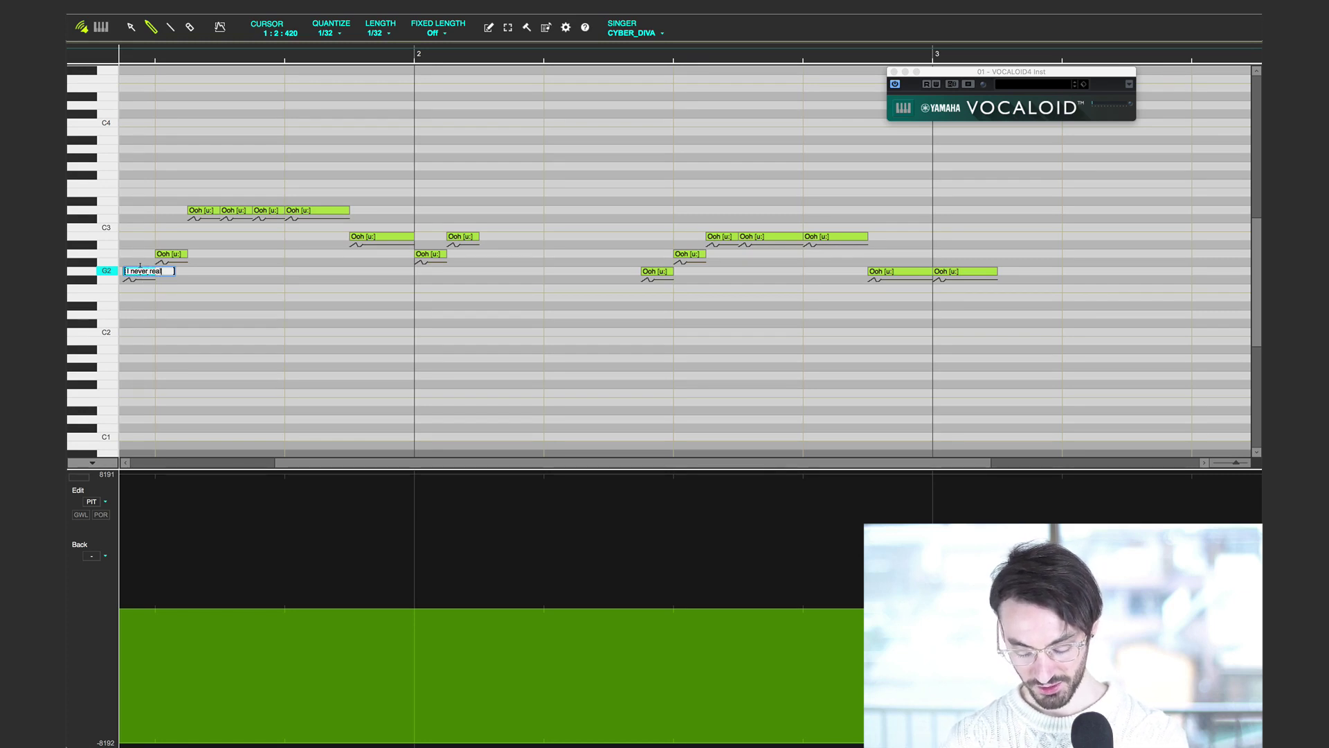
{"action": "type", "text": "I never really saw"}
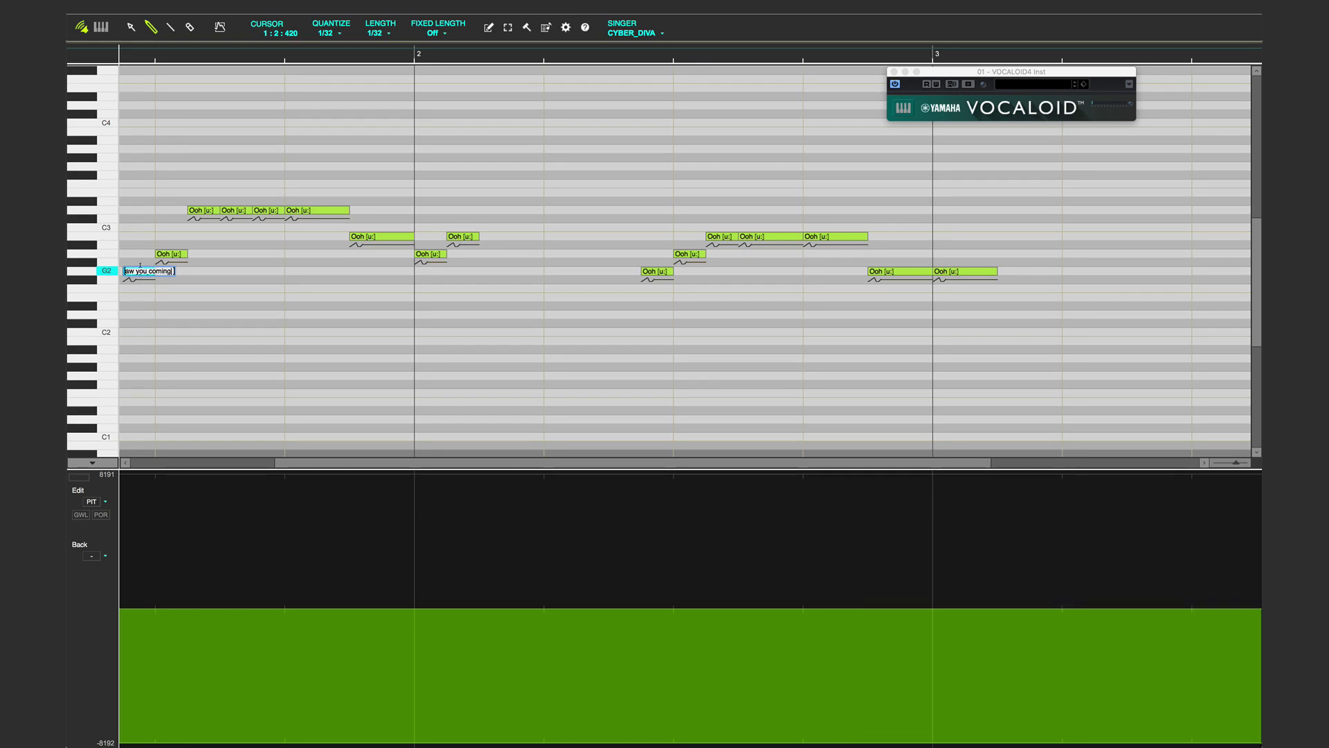
{"action": "key", "text": "Return"}
{"action": "scroll", "coordinate": [140, 273], "scroll_direction": "left", "scroll_amount": 3}
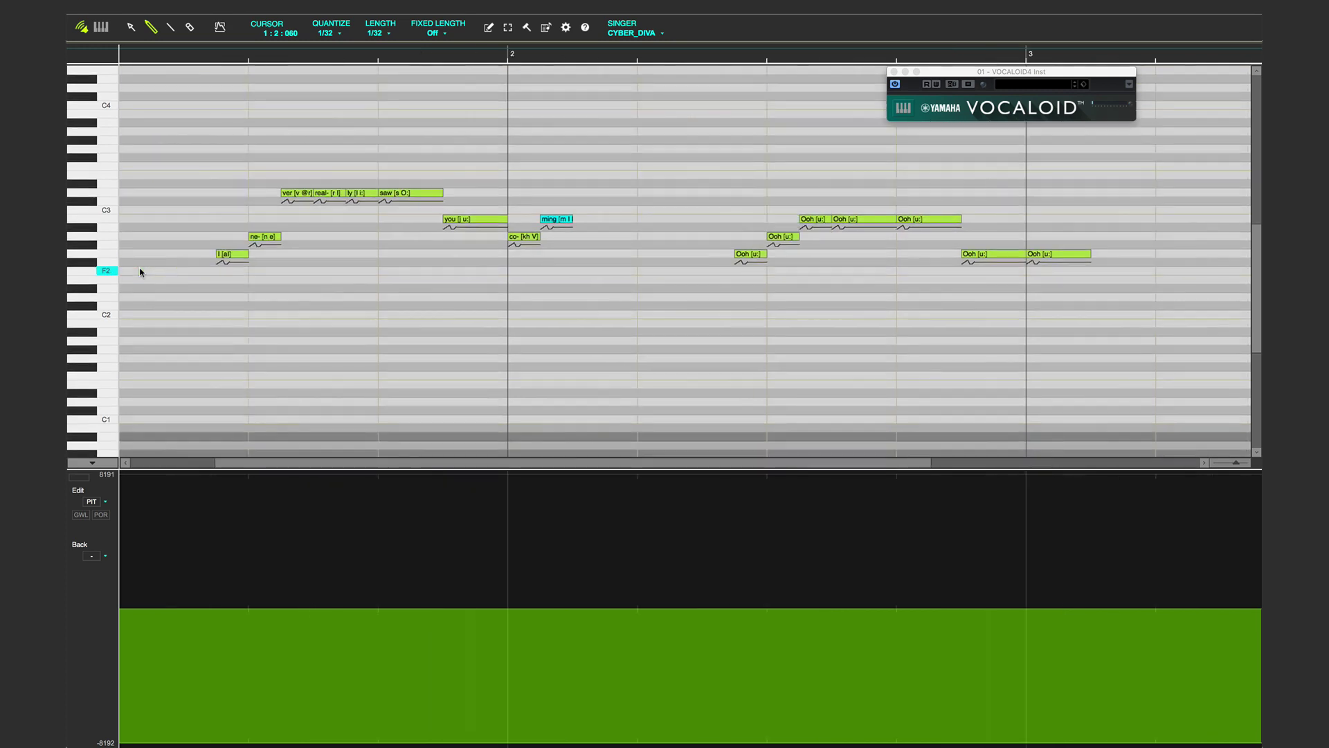
{"action": "scroll", "coordinate": [146, 268], "scroll_direction": "right", "scroll_amount": 5}
{"action": "scroll", "coordinate": [140, 270], "scroll_direction": "left", "scroll_amount": 2}
{"action": "scroll", "coordinate": [140, 271], "scroll_direction": "left", "scroll_amount": 2}
{"action": "scroll", "coordinate": [139, 270], "scroll_direction": "up", "scroll_amount": 1}
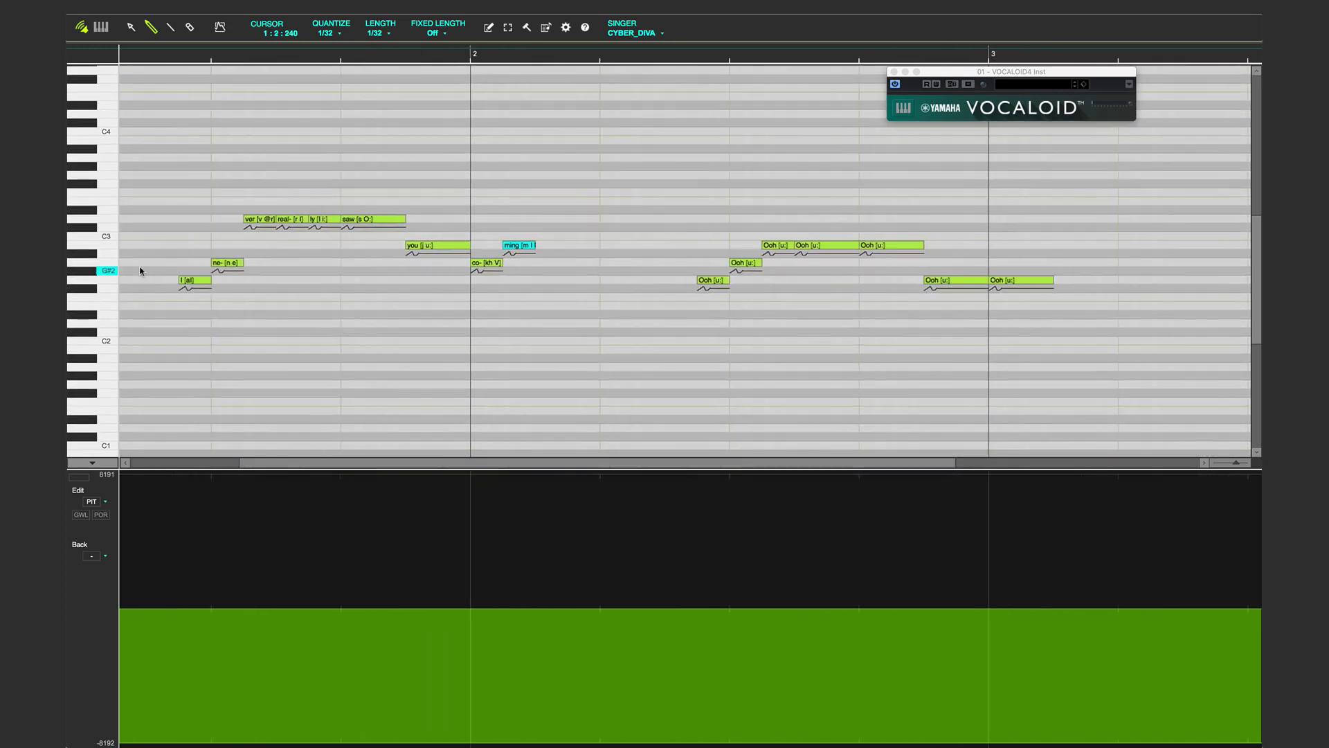
{"action": "left_click", "coordinate": [129, 53]}
{"action": "key", "text": "space"}
Enter the lyric "until you turned me around" from the first note of the second phrase and play both phrases.
{"action": "double_click", "coordinate": [719, 282]}
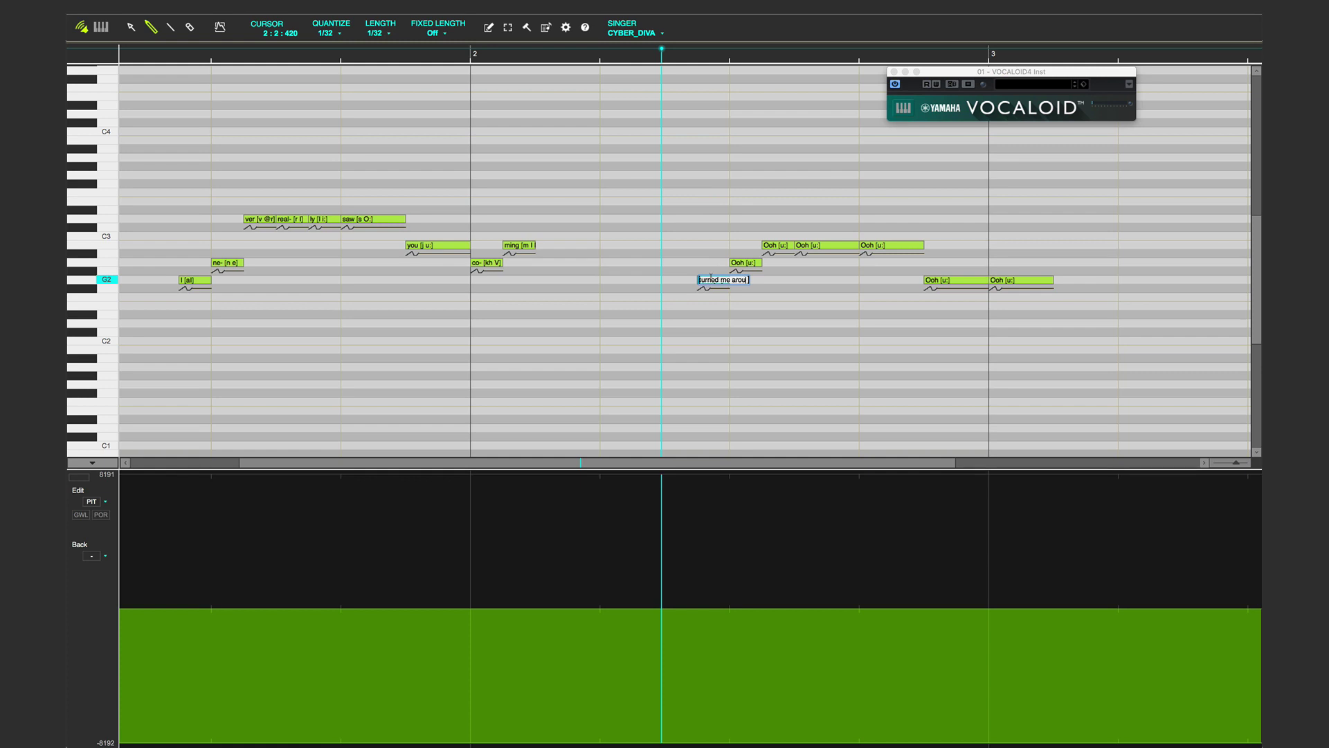
{"action": "key", "text": "Return"}
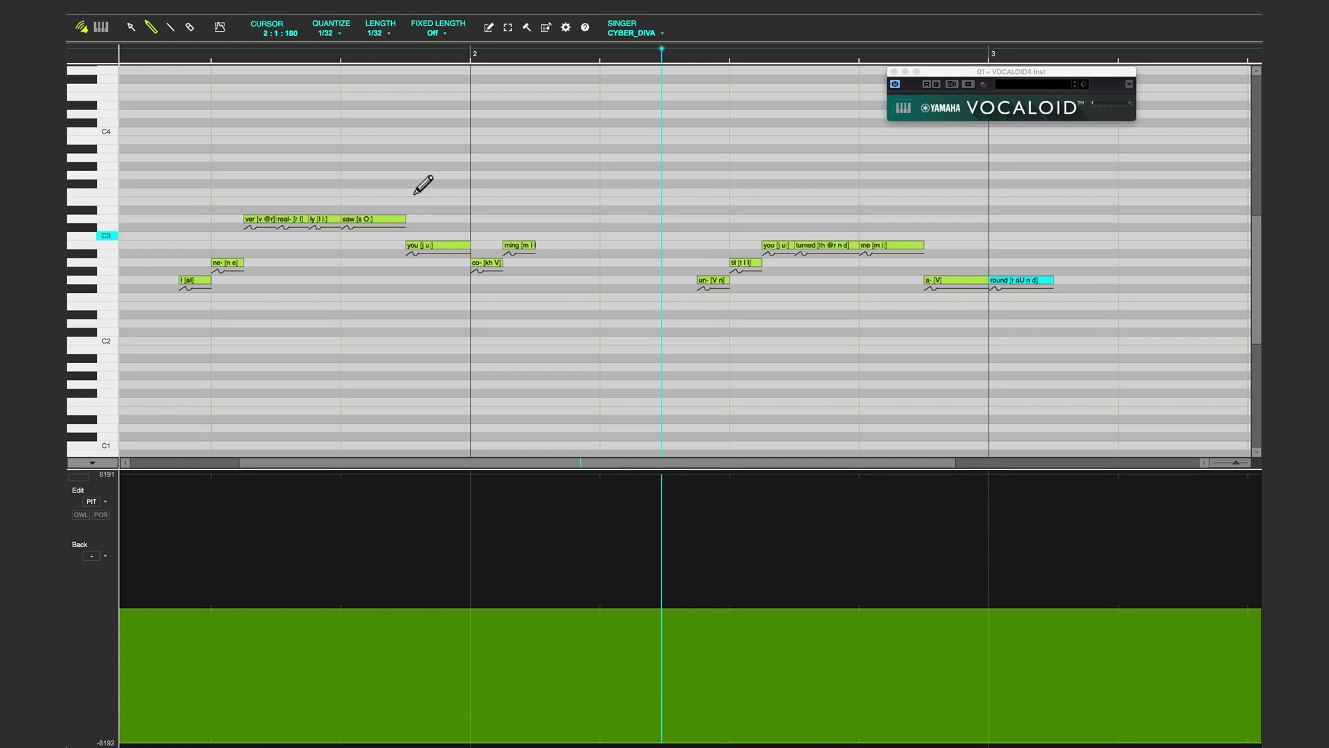
{"action": "left_click", "coordinate": [129, 54]}
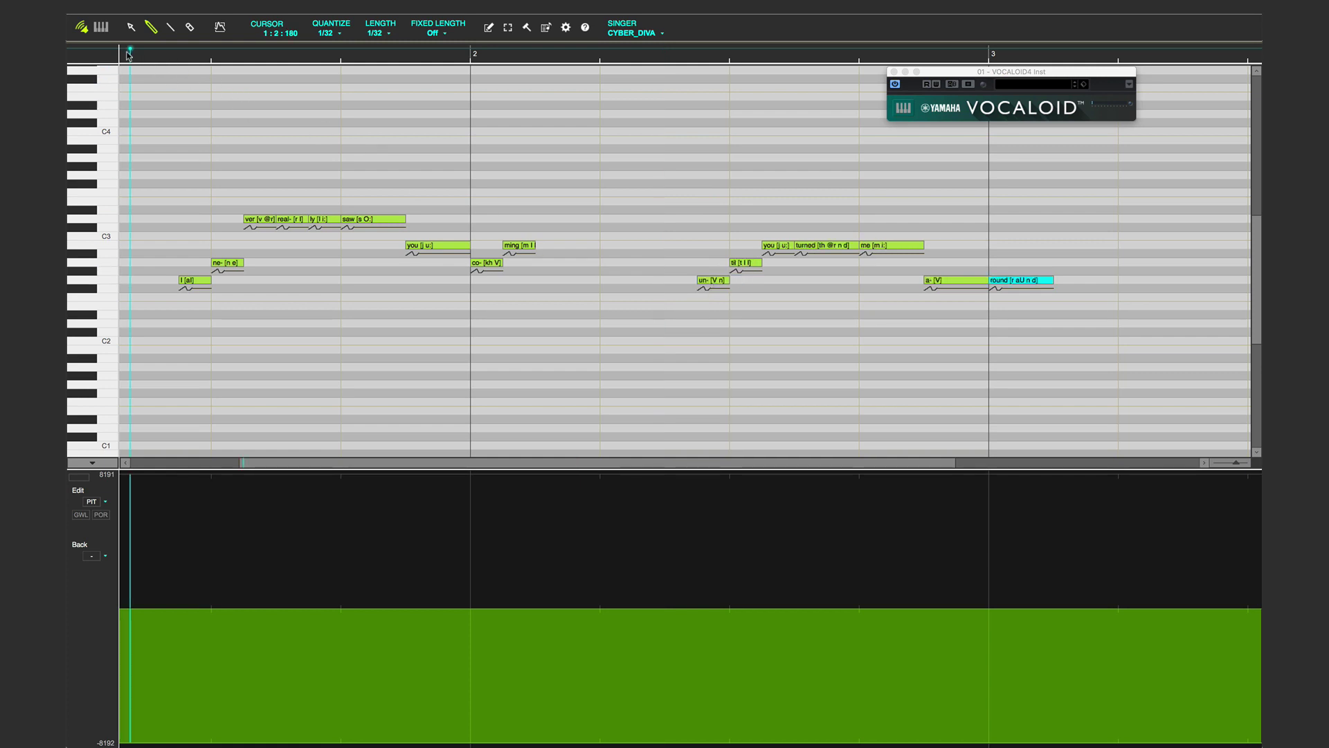
{"action": "key", "text": "space"}
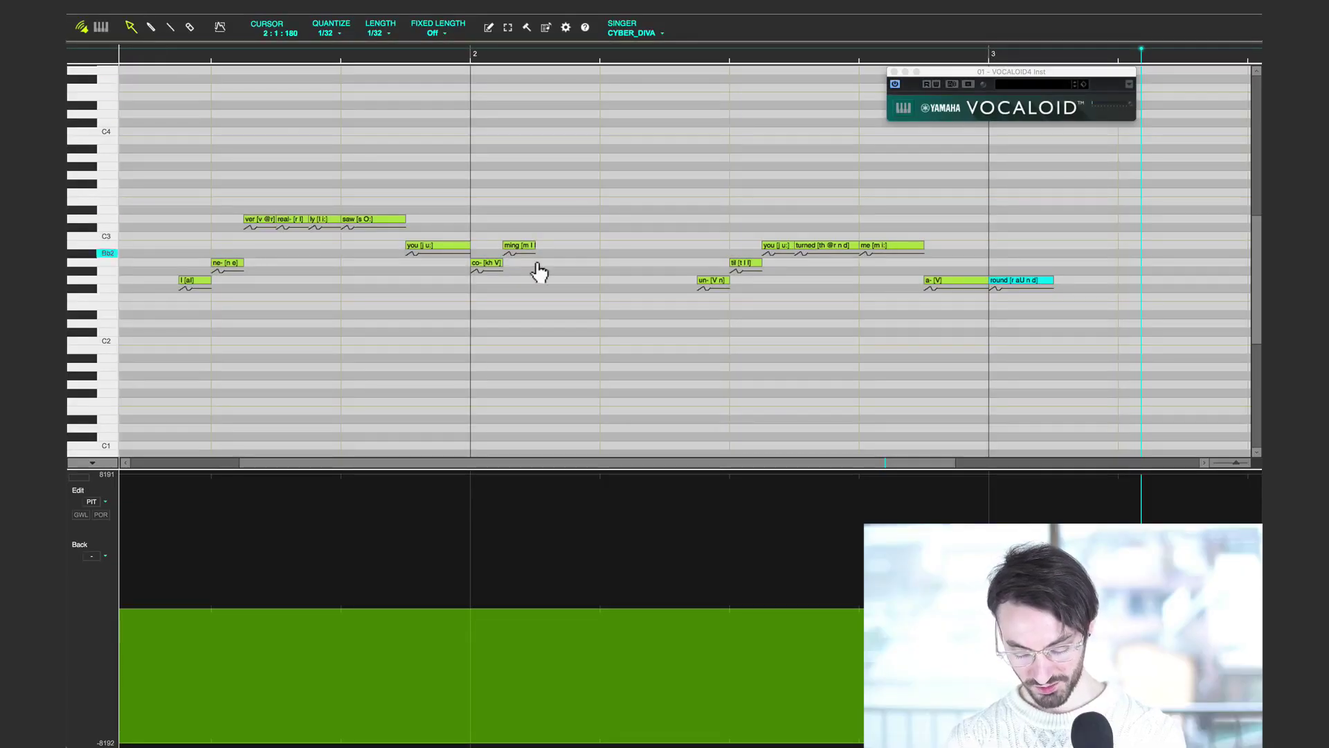
Extend the "ming" note to end at 2:1:360 and lengthen the final "round" note, returning the playhead to the start to listen.
{"action": "left_click_drag", "start_coordinate": [535, 248], "coordinate": [568, 254]}
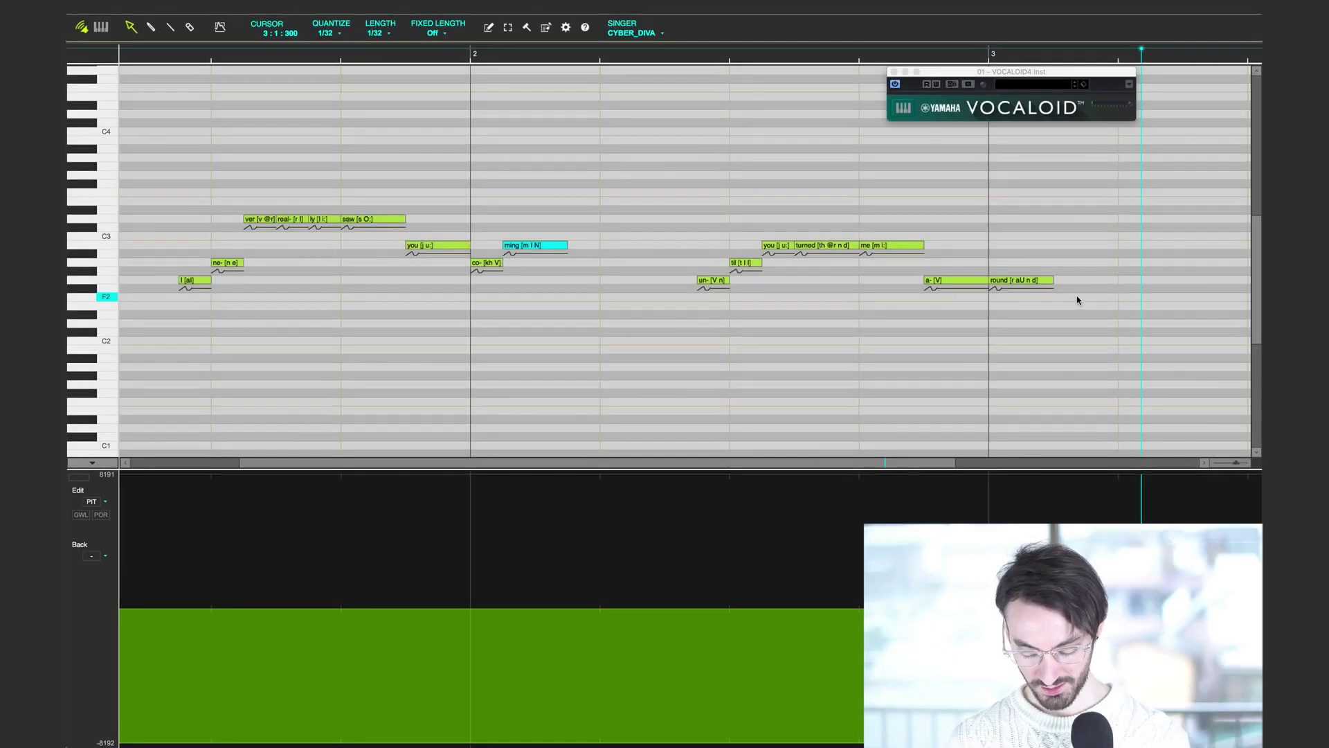
{"action": "left_click_drag", "start_coordinate": [1052, 285], "coordinate": [1087, 285]}
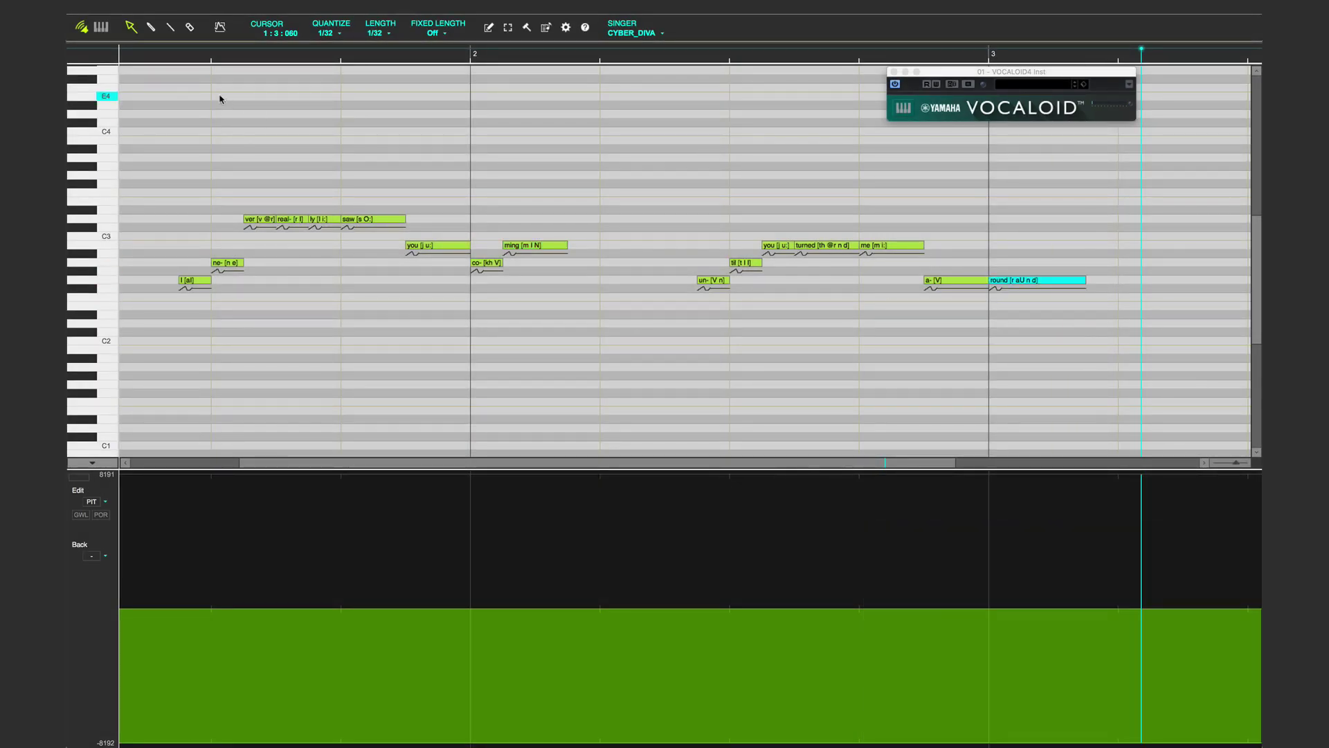
{"action": "left_click", "coordinate": [129, 54]}
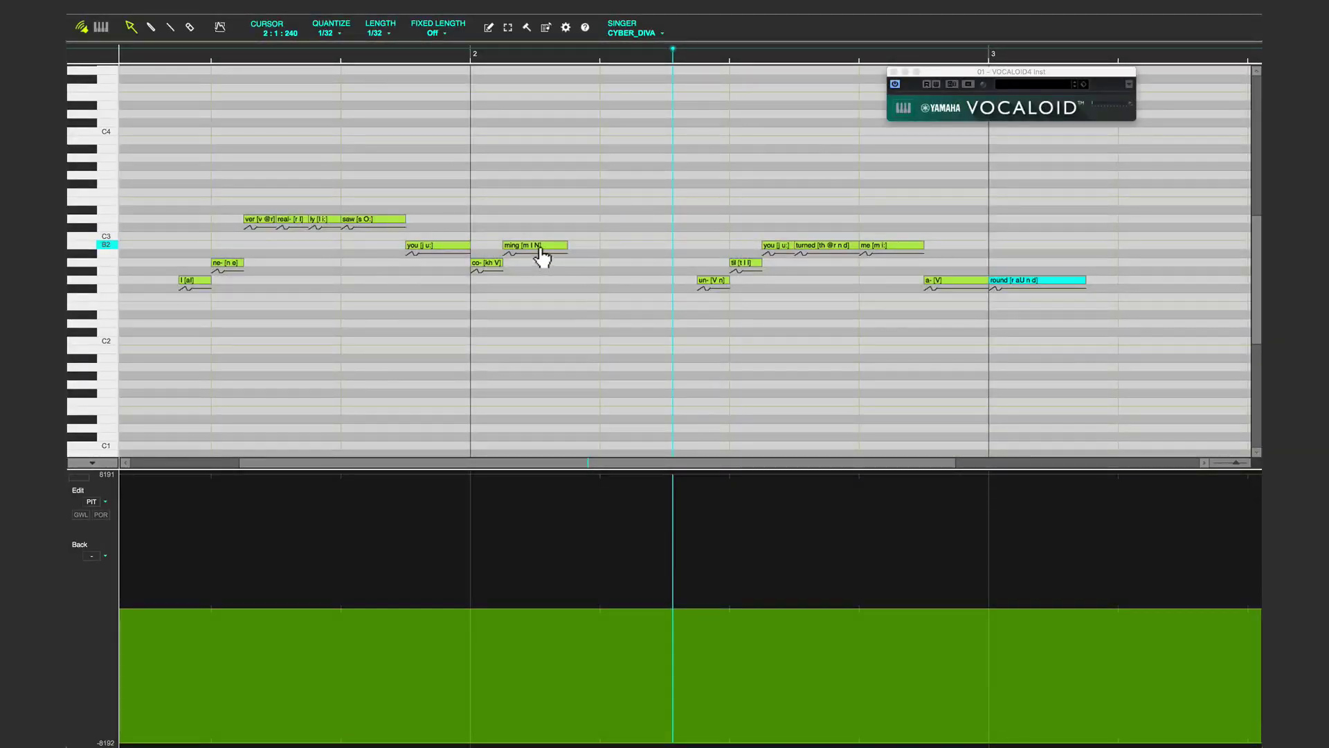
Change the "ming" note's phonetics to "m I n" with phonetic protection enabled.
{"action": "double_click", "coordinate": [540, 248]}
{"action": "left_click", "coordinate": [531, 261]}
{"action": "double_click", "coordinate": [537, 255]}
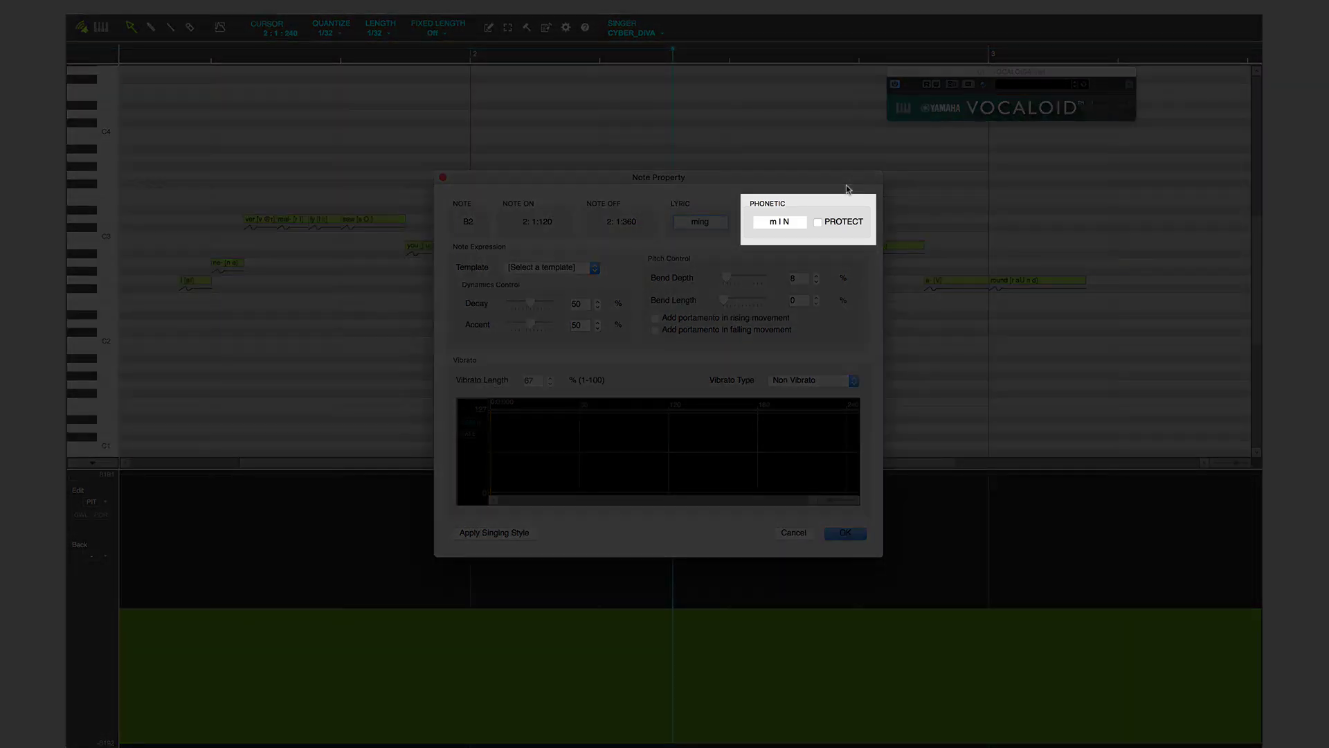
{"action": "left_click", "coordinate": [791, 219]}
{"action": "key", "text": "BackSpace"}
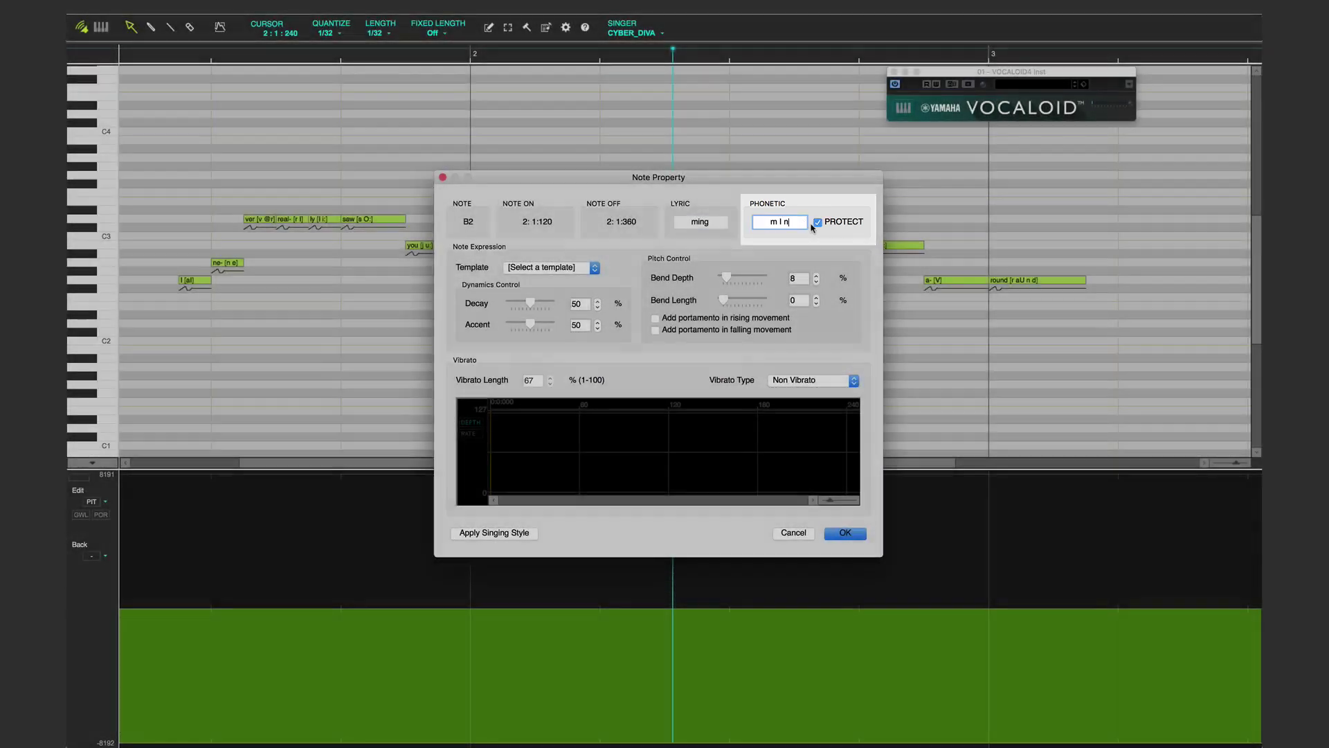
{"action": "key", "text": "Return"}
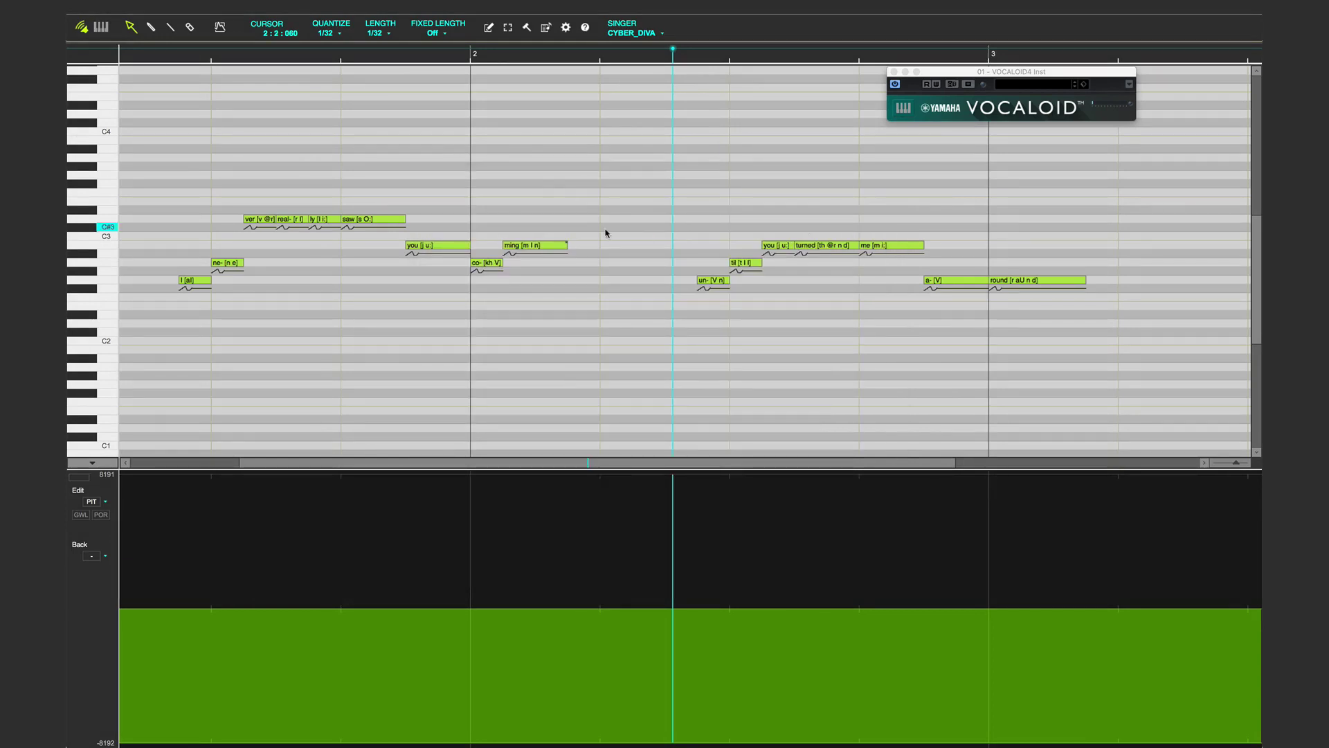
Redo the phonetic change on the "ming" note and play the phrase from bar 2 to hear it.
{"action": "left_click", "coordinate": [556, 246]}
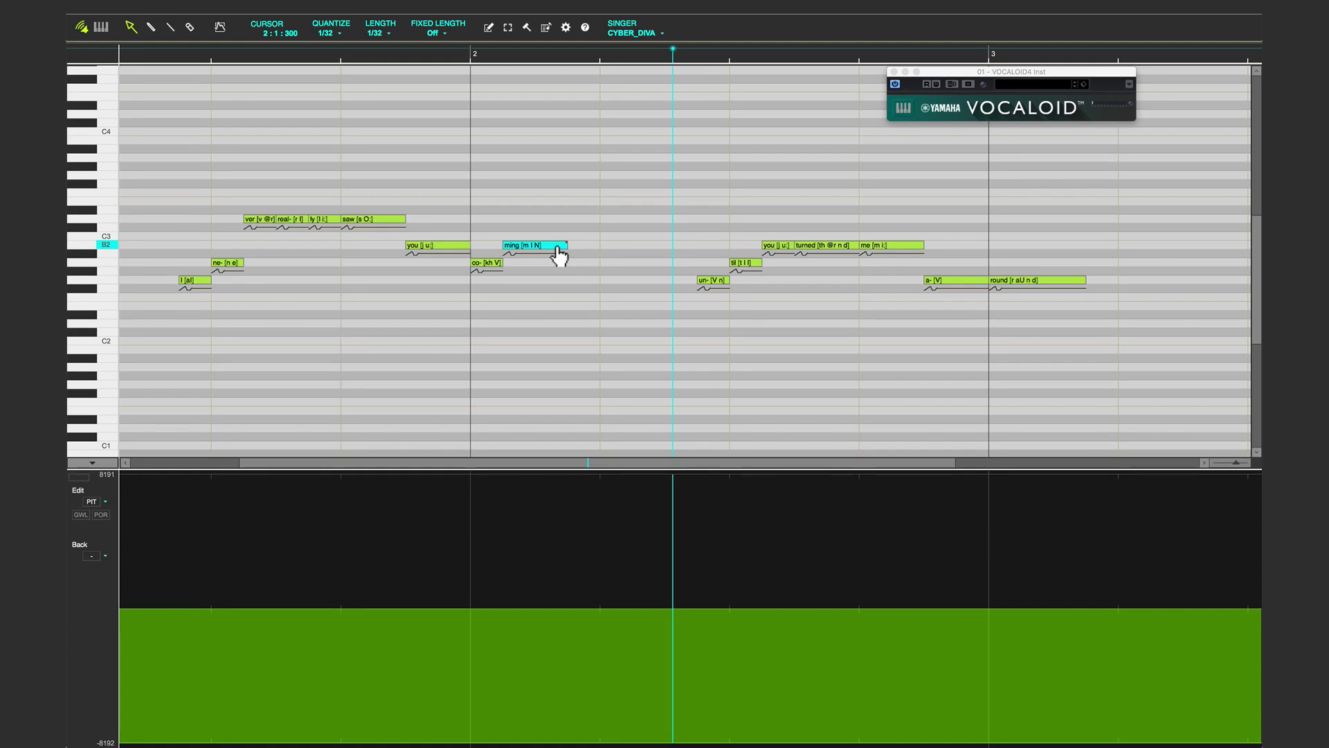
{"action": "key", "text": "super+shift+z"}
{"action": "left_click", "coordinate": [557, 247]}
{"action": "left_click", "coordinate": [473, 54]}
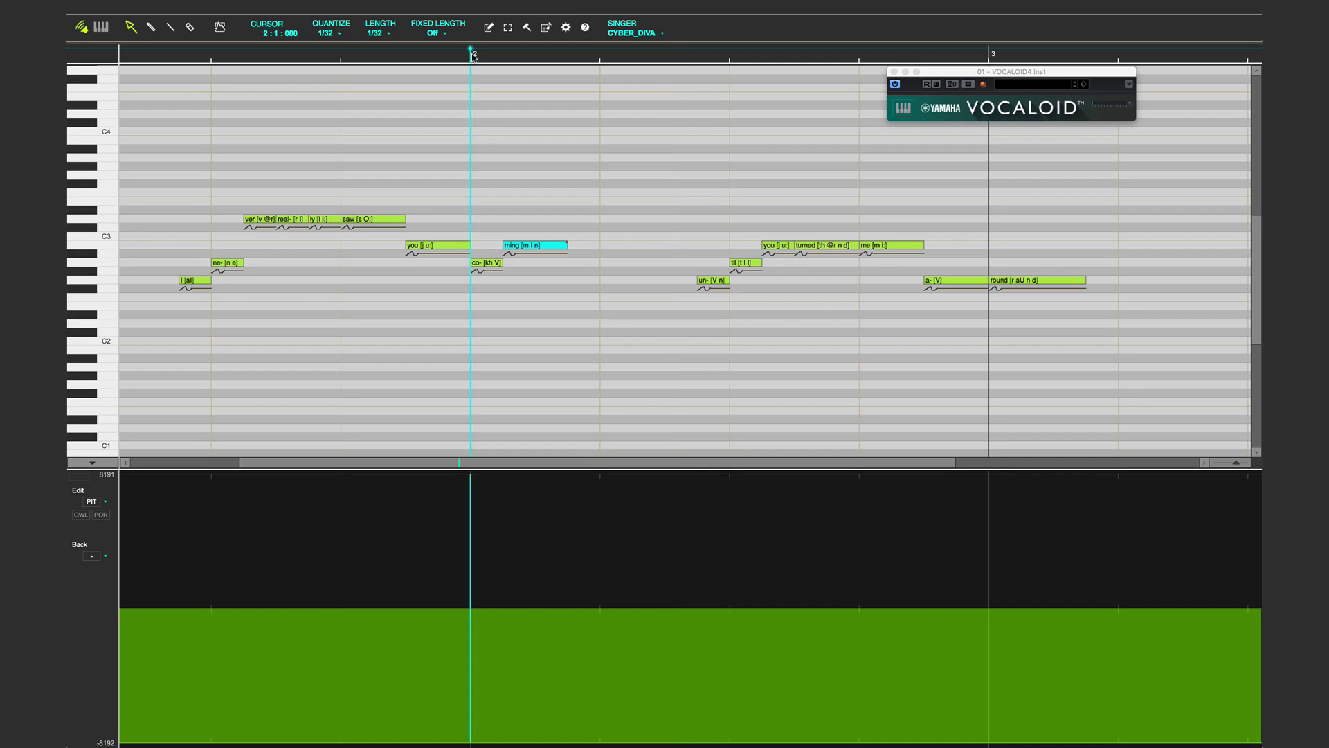
{"action": "key", "text": "space"}
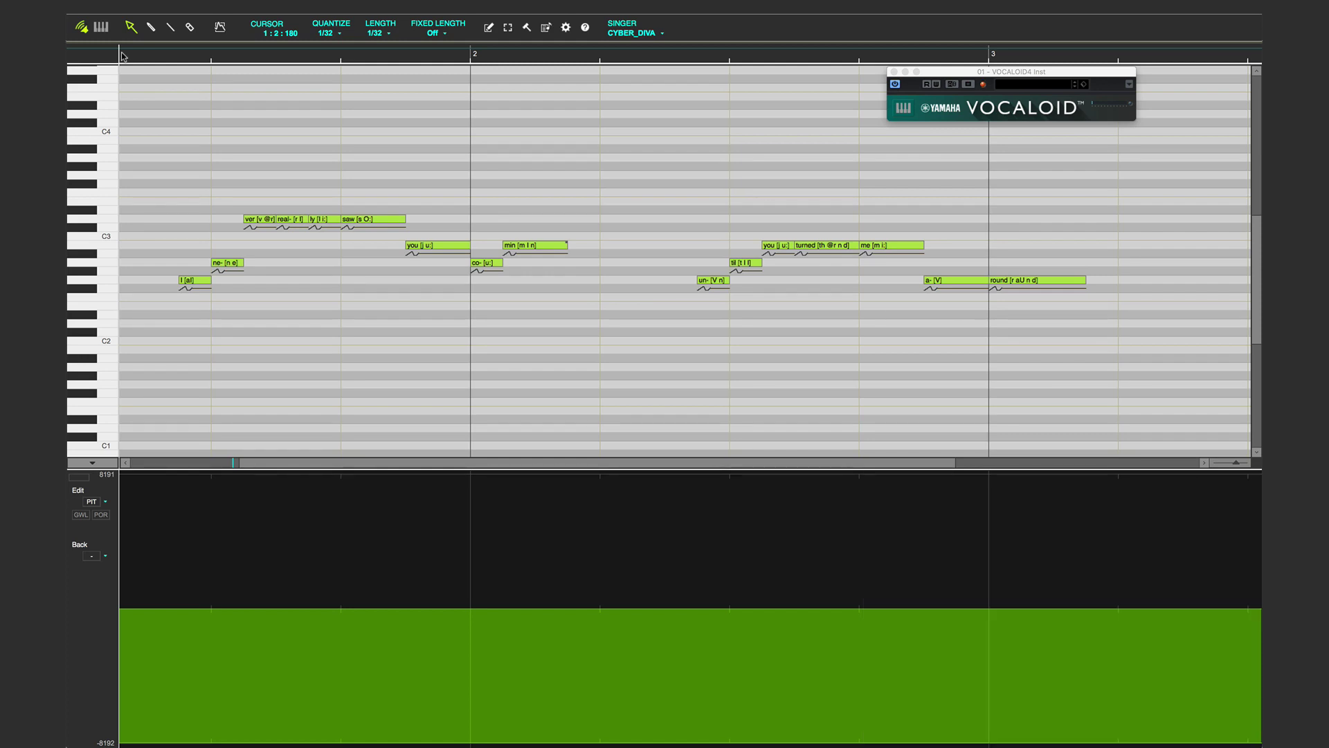
{"action": "key", "text": "space"}
Set the lyric of the A2 note at the start of bar 2 to "come".
{"action": "double_click", "coordinate": [490, 268]}
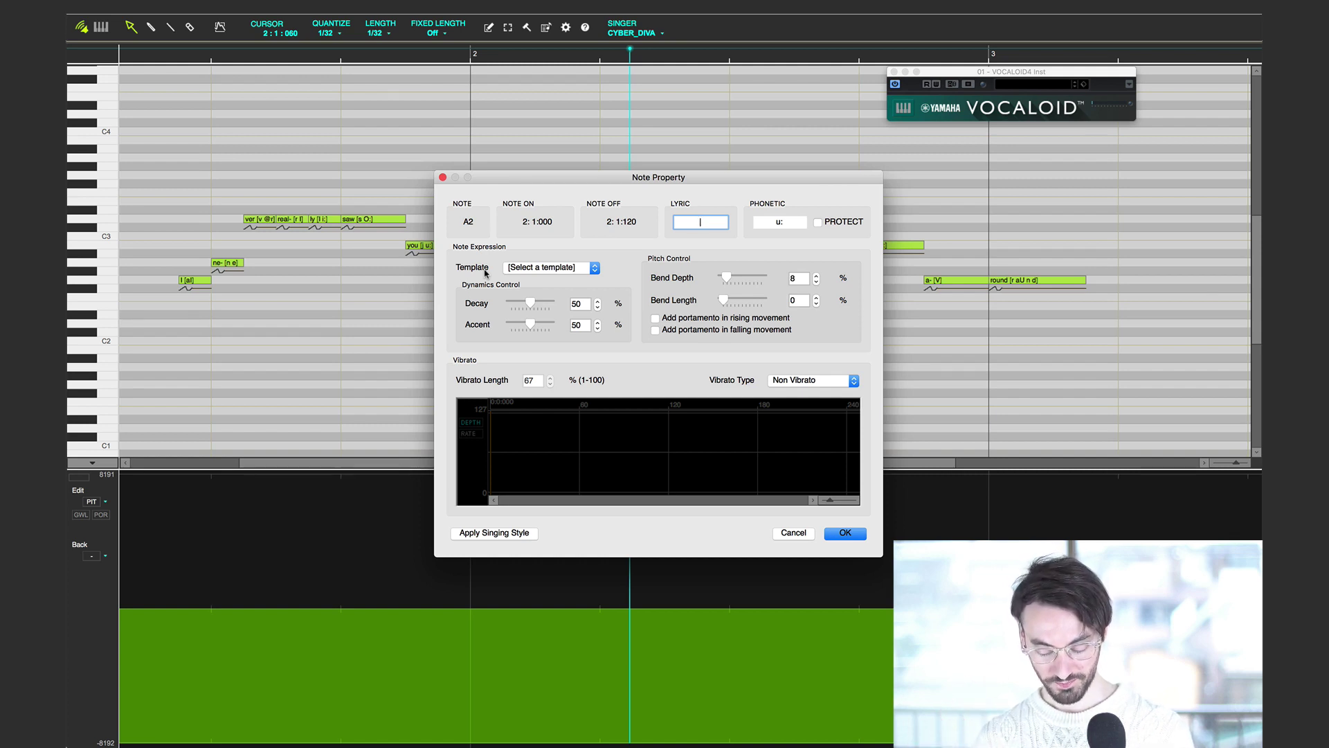
{"action": "type", "text": "come"}
{"action": "key", "text": "Return"}
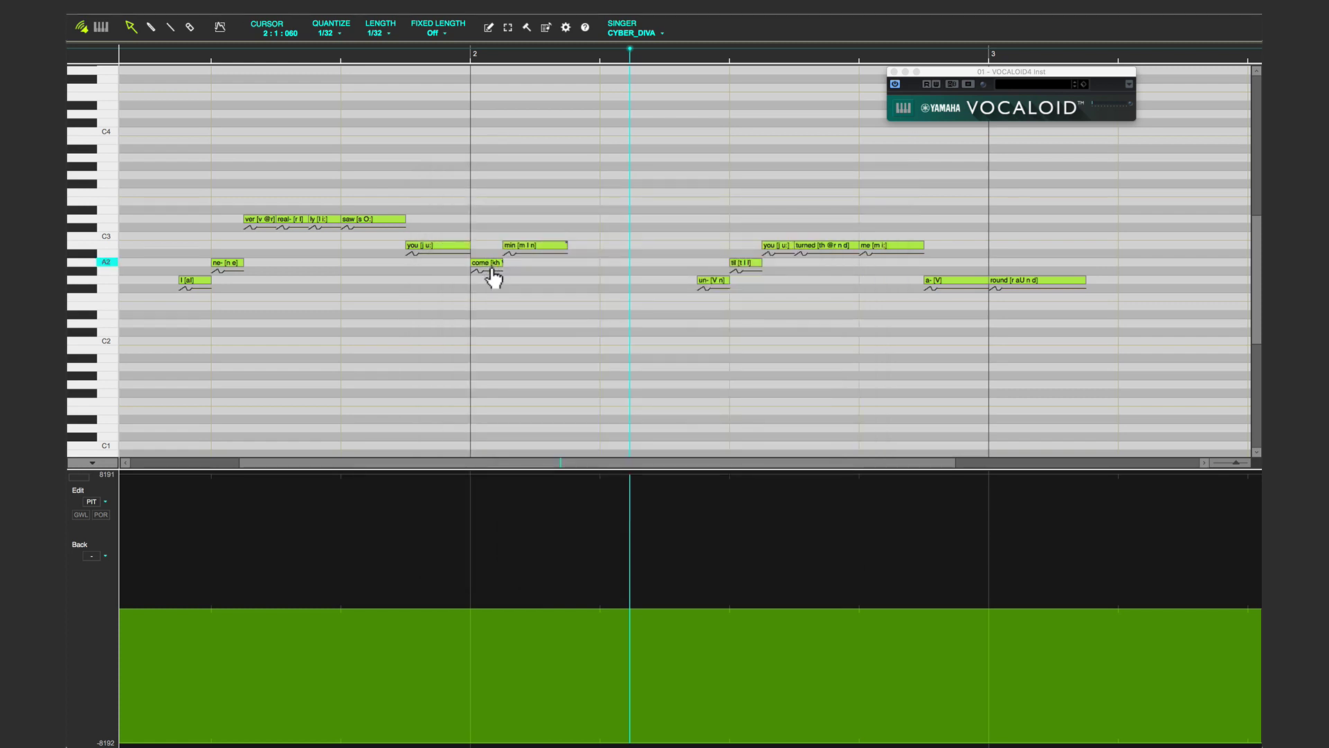
Set the "come" note's phonetics to "kh V" with phonetic protection and play the phrase from bar 2.
{"action": "double_click", "coordinate": [491, 273]}
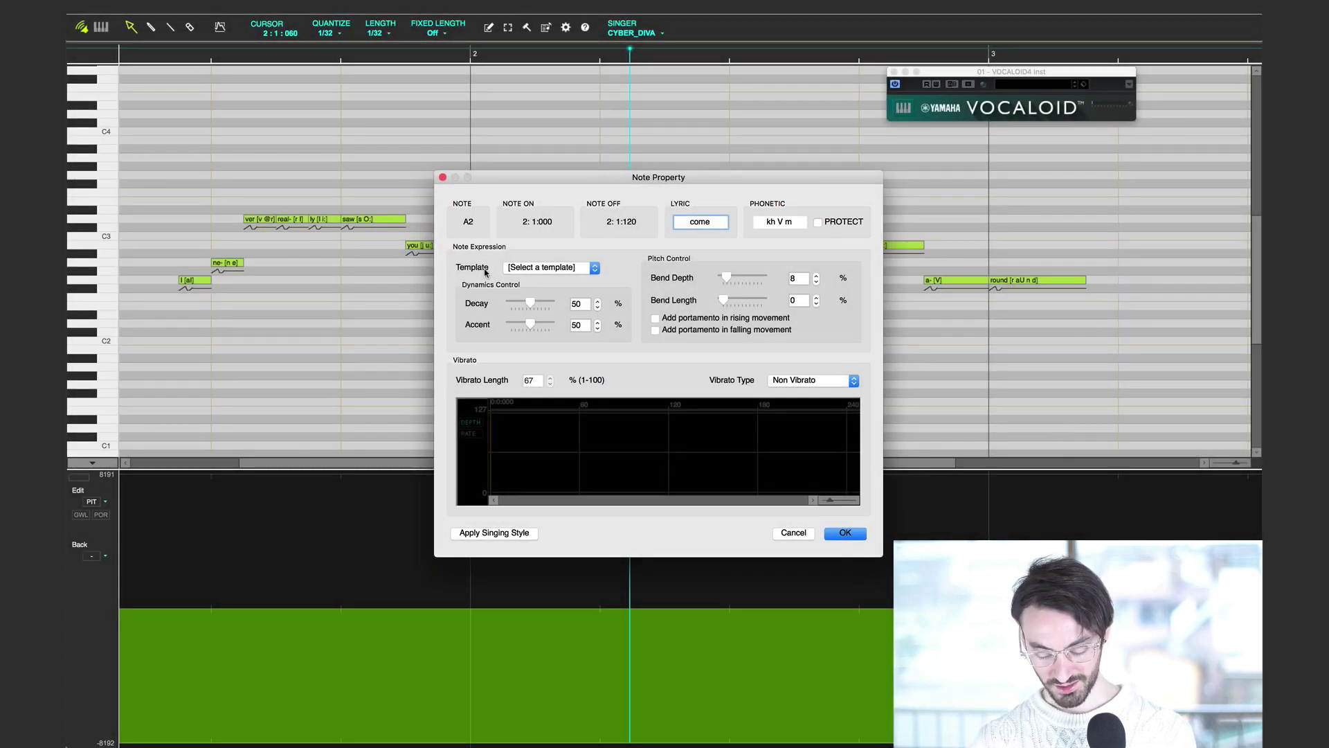
{"action": "left_click", "coordinate": [795, 219]}
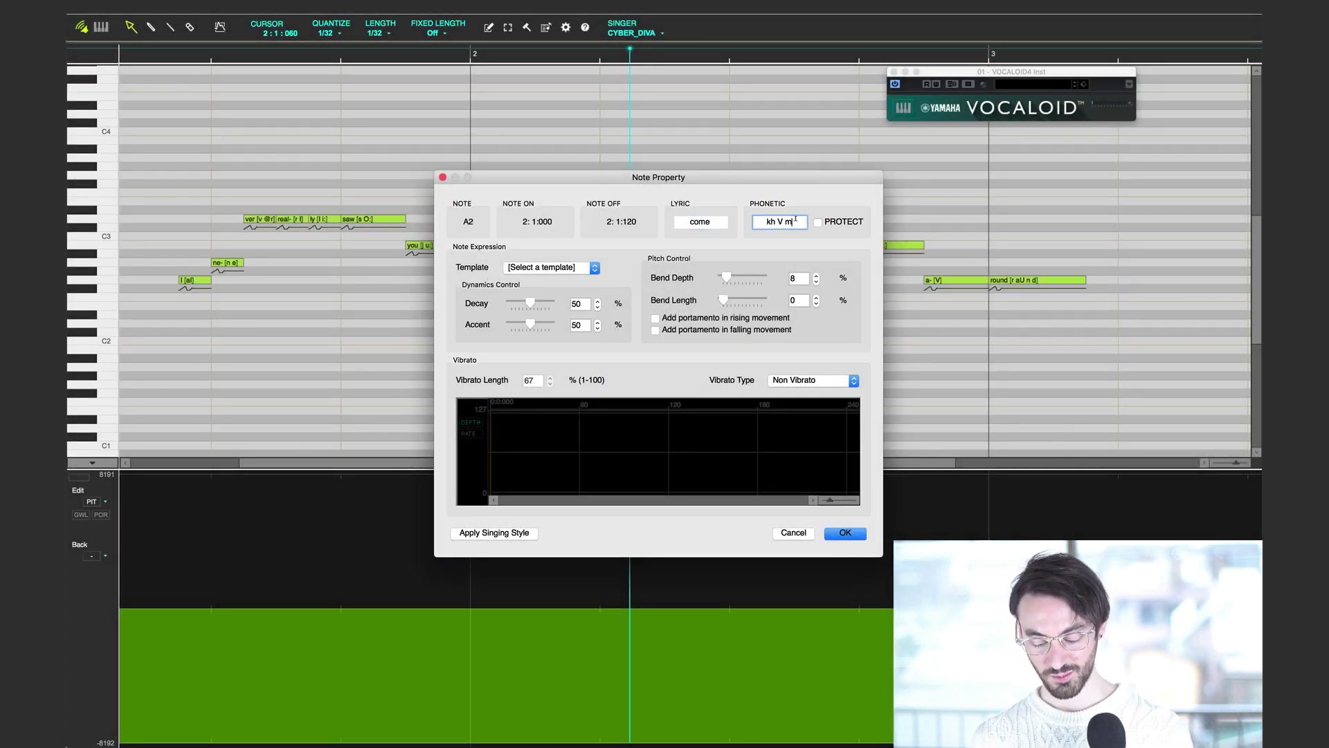
{"action": "key", "text": "BackSpace"}
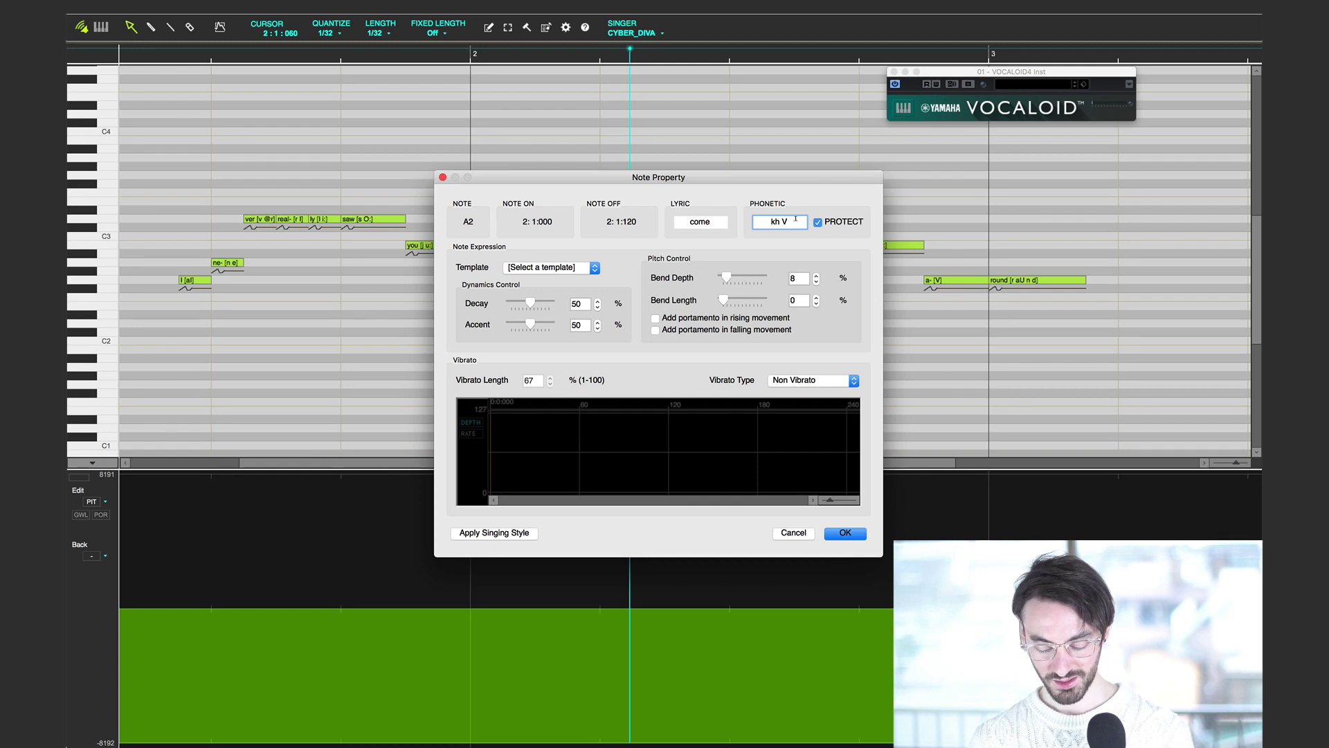
{"action": "key", "text": "Return"}
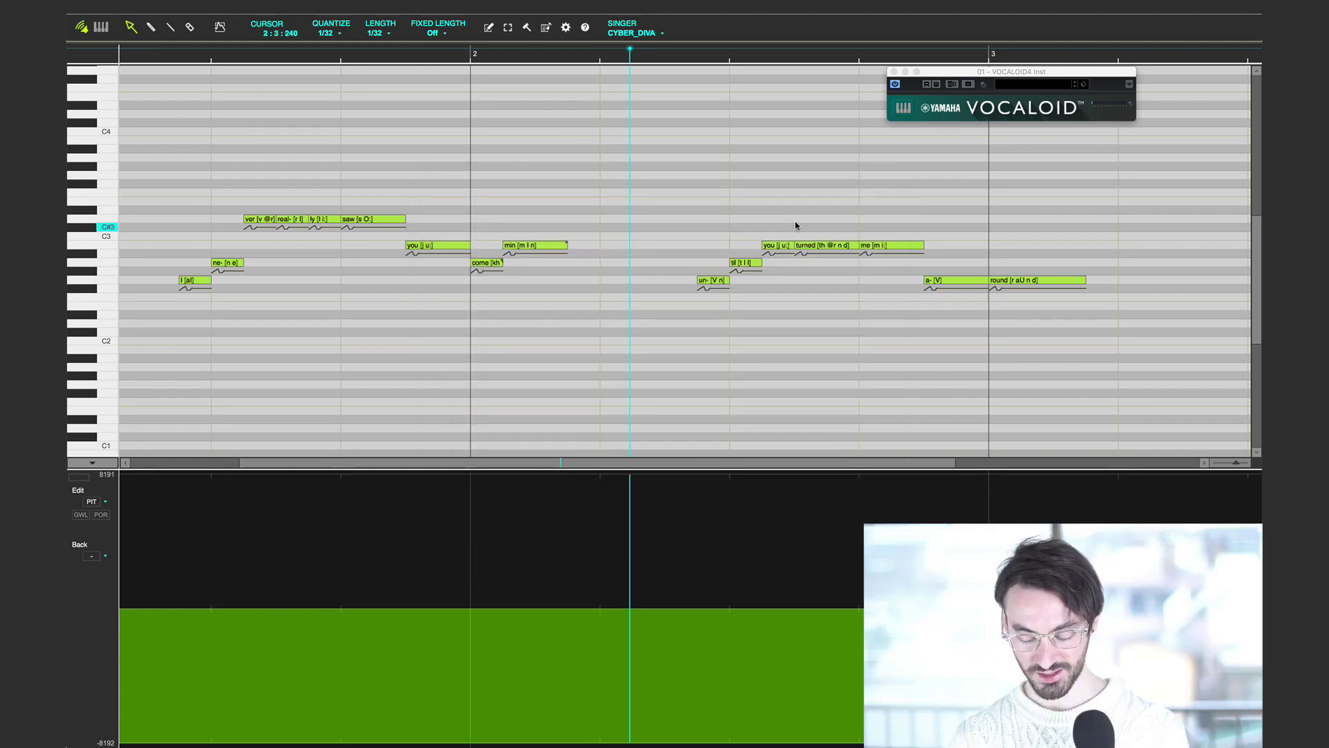
{"action": "left_click", "coordinate": [473, 56]}
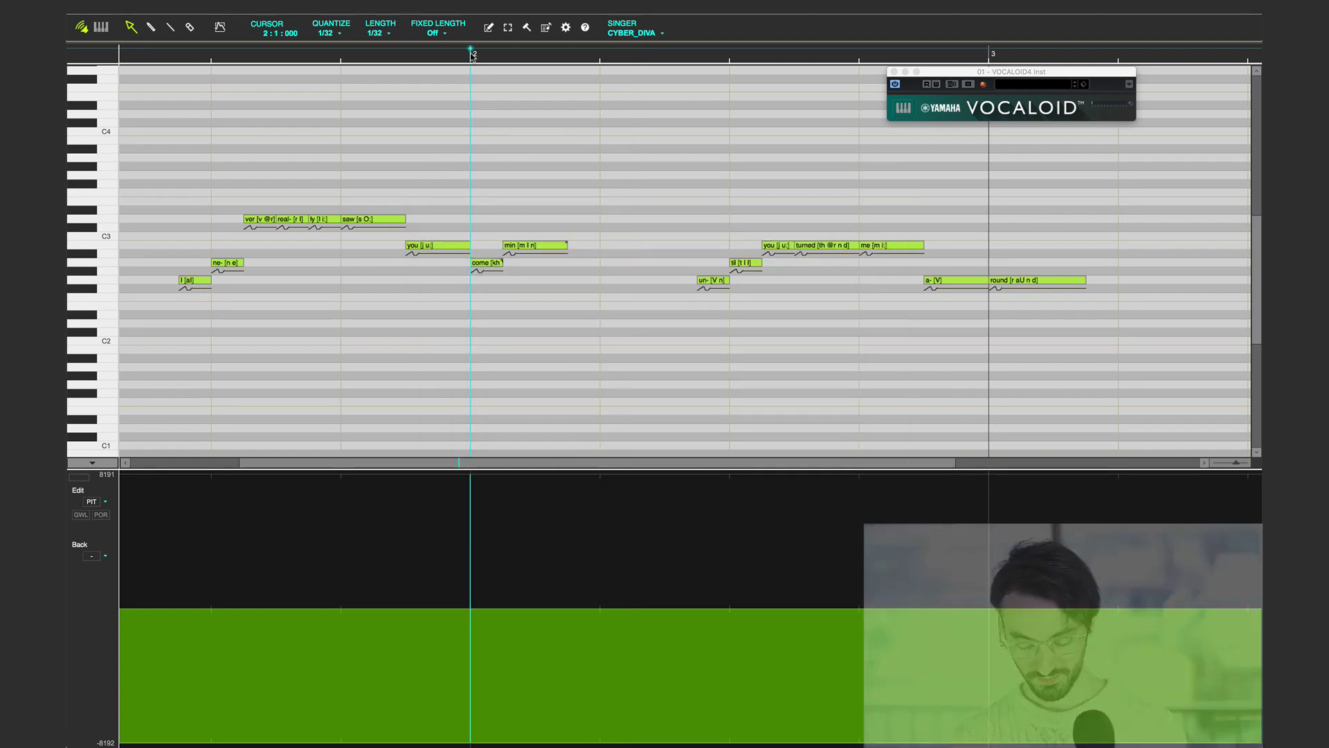
{"action": "key", "text": "space"}
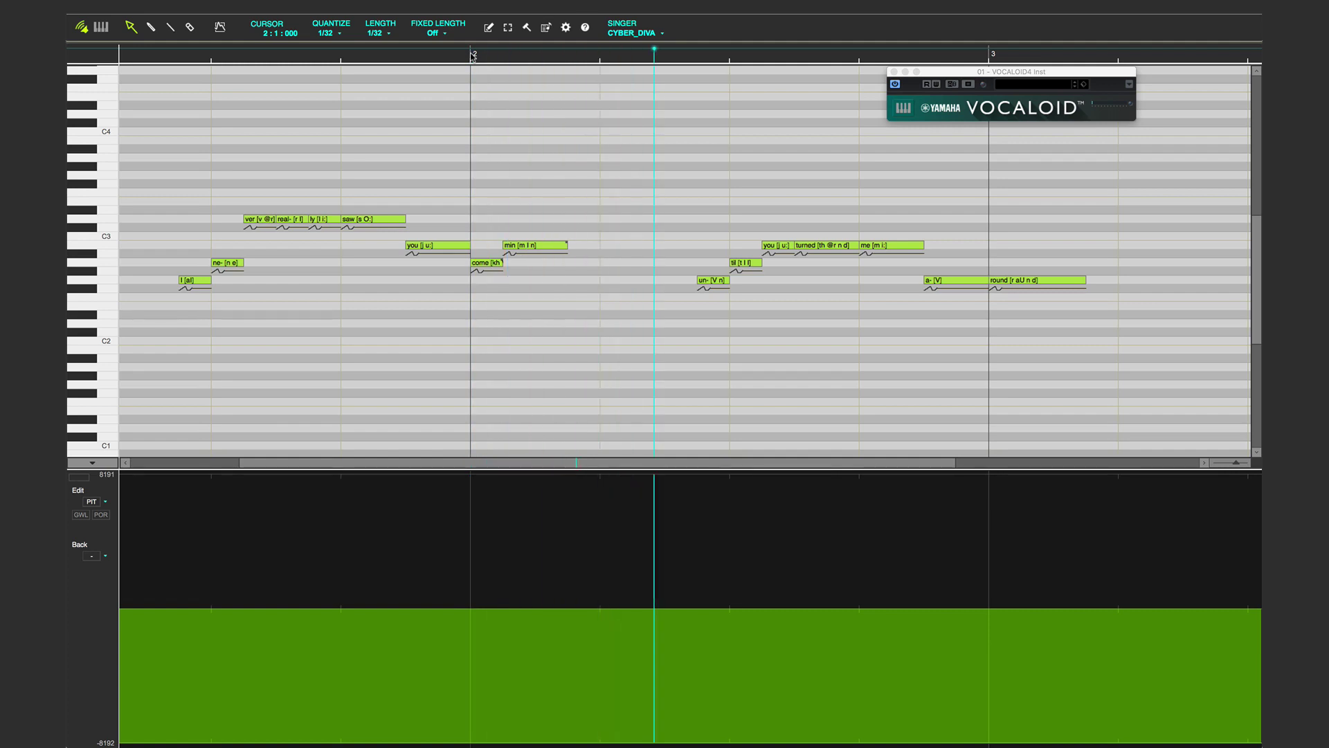
Play the phrase from its start, close the VOCALOID4 Inst window and replay from beat 2 of bar 2.
{"action": "left_click", "coordinate": [130, 55]}
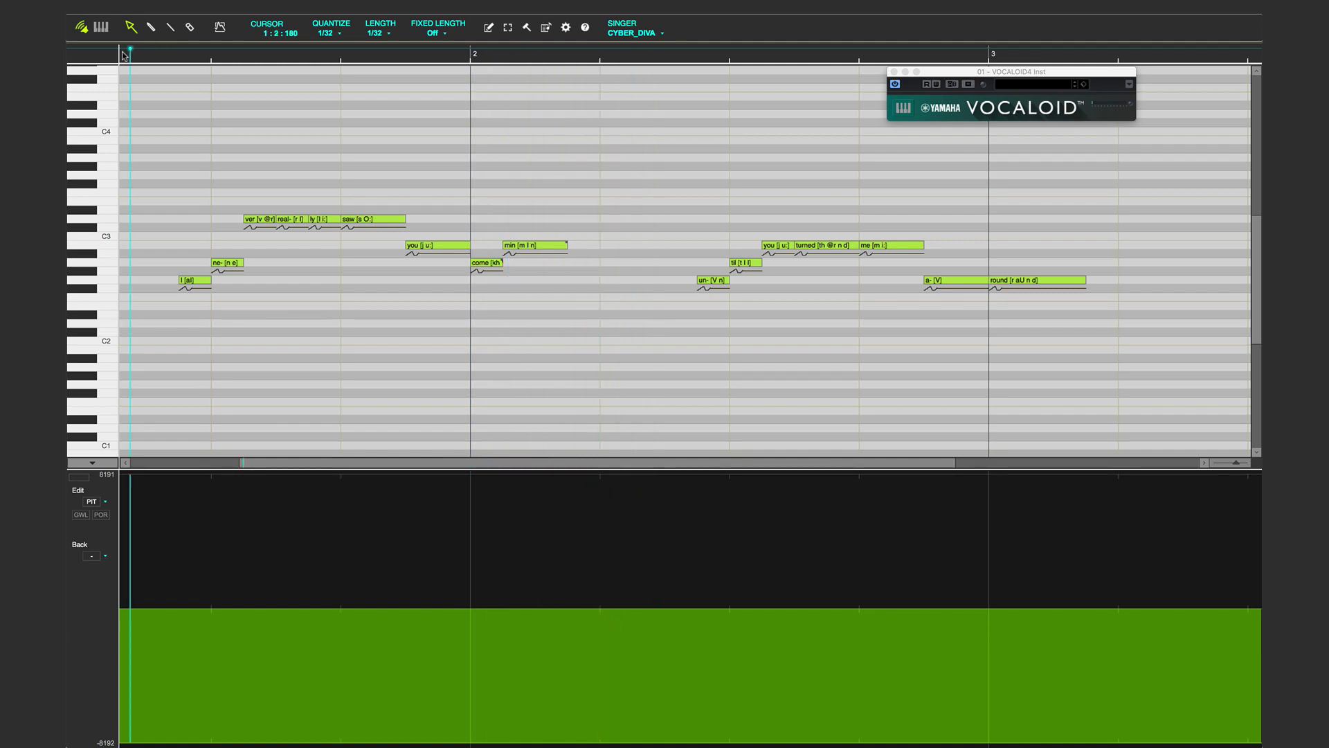
{"action": "left_click", "coordinate": [121, 55]}
{"action": "key", "text": "space"}
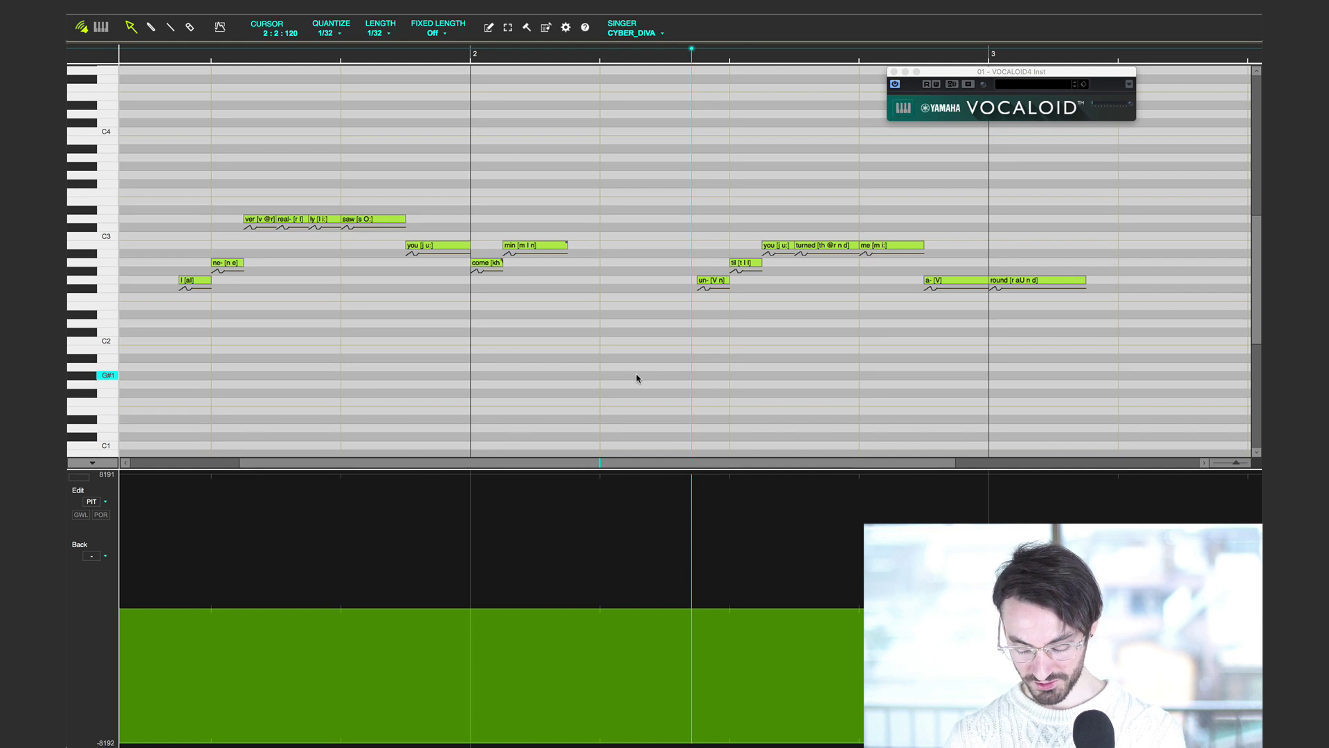
{"action": "left_click", "coordinate": [894, 72]}
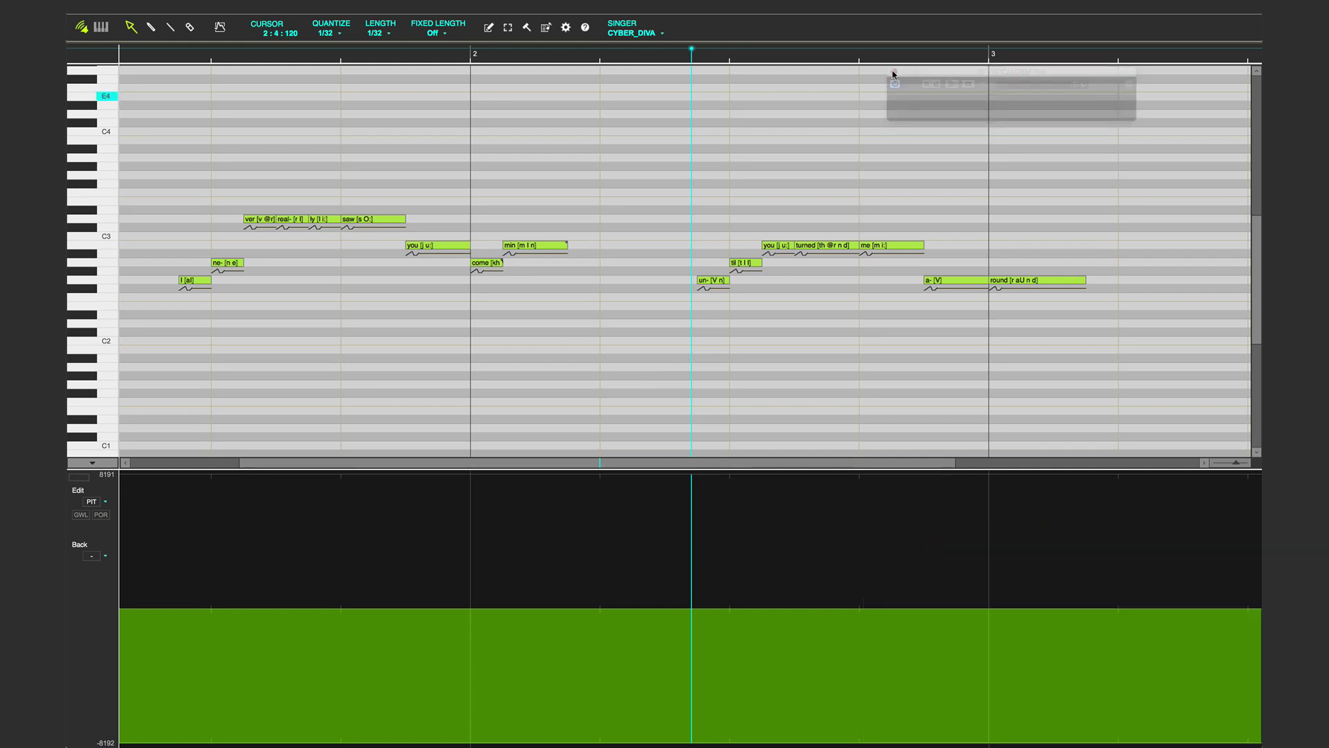
{"action": "left_click", "coordinate": [605, 55]}
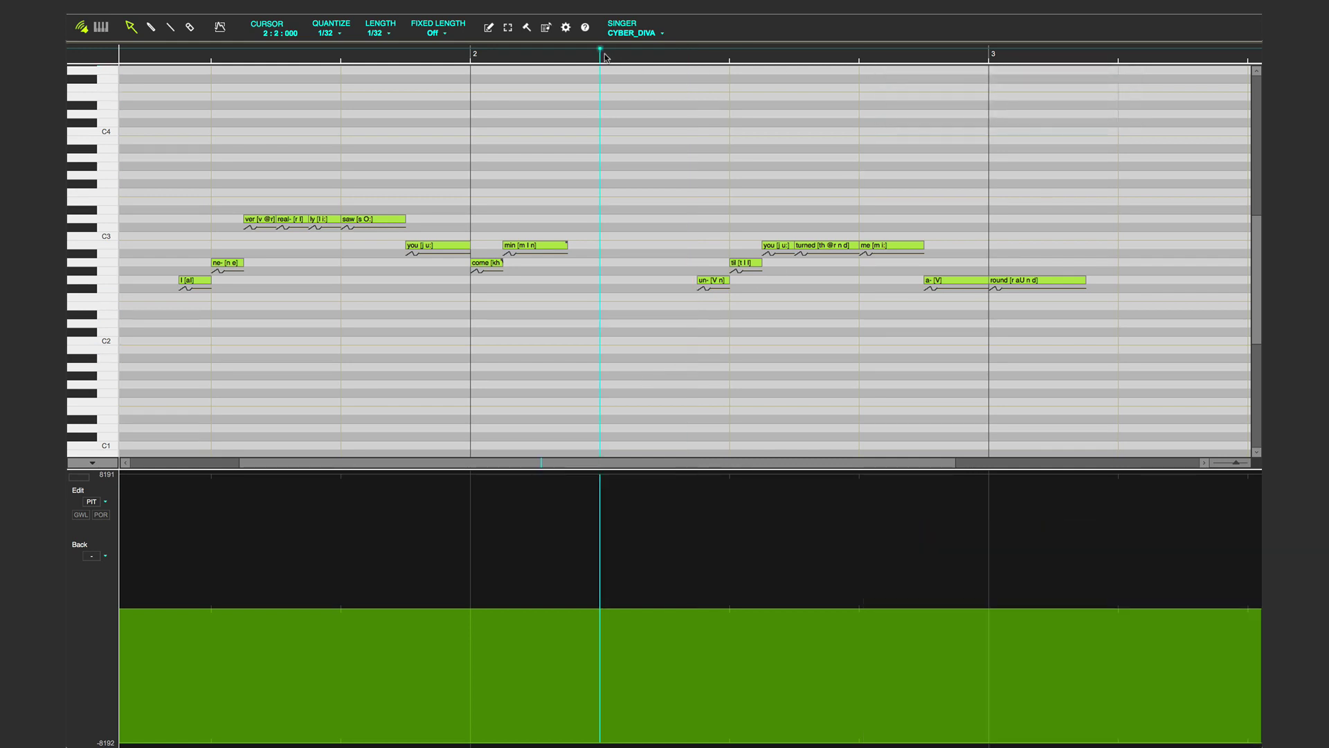
{"action": "key", "text": "space"}
Shorten the "turned" note to end at 2:3:300 and paste a copy of it directly behind.
{"action": "left_click_drag", "start_coordinate": [864, 254], "coordinate": [817, 253]}
{"action": "left_click", "coordinate": [811, 248]}
{"action": "left_click", "coordinate": [809, 61]}
{"action": "key", "text": "ctrl+v"}
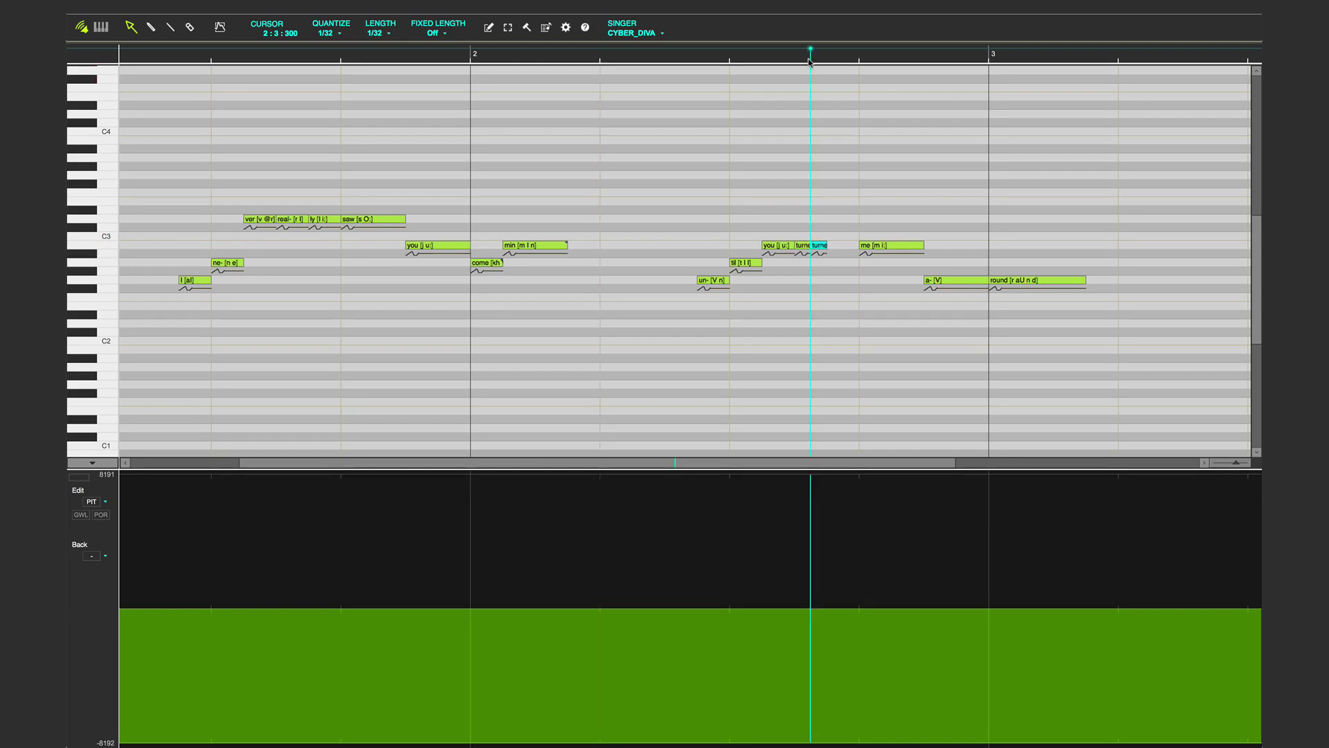
Extend the second "turned" note up to "me", shift the boundary between both "turned" notes to about 2:3:371, and play the passage.
{"action": "left_click", "coordinate": [600, 61]}
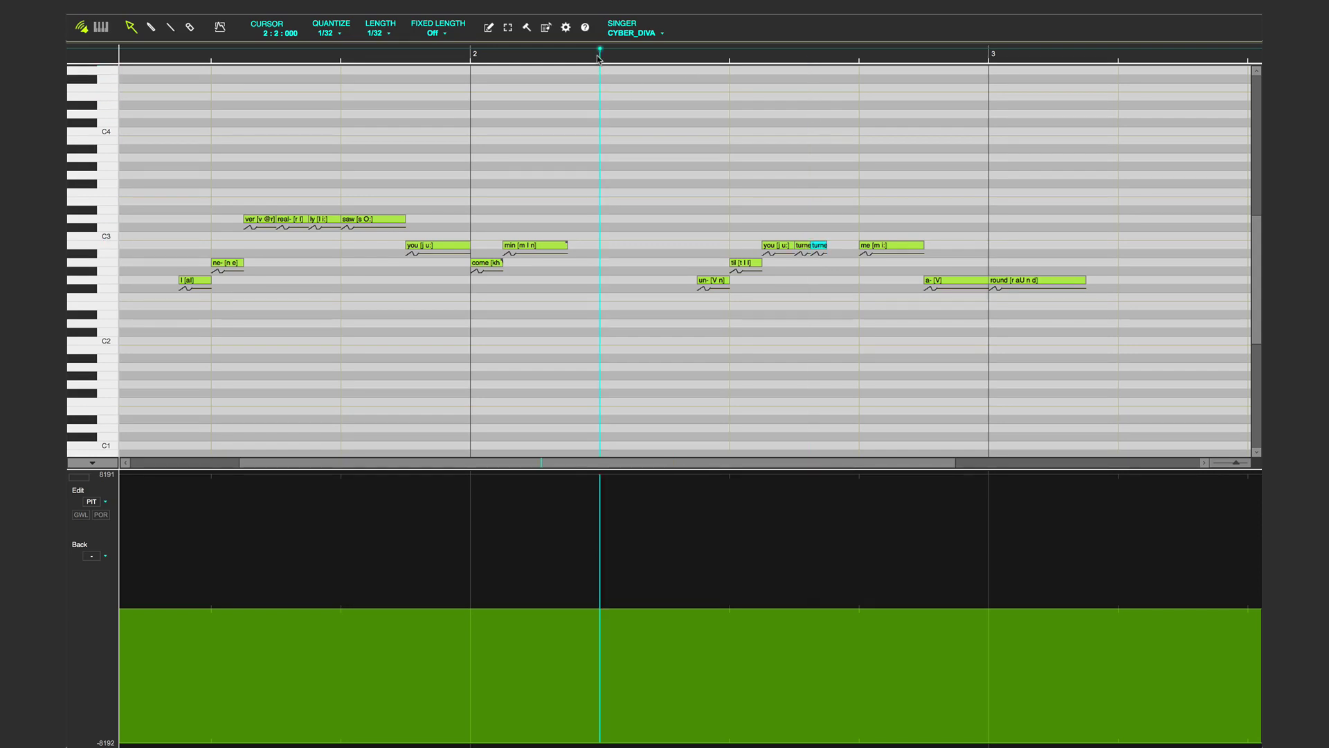
{"action": "left_click_drag", "start_coordinate": [828, 247], "coordinate": [856, 247]}
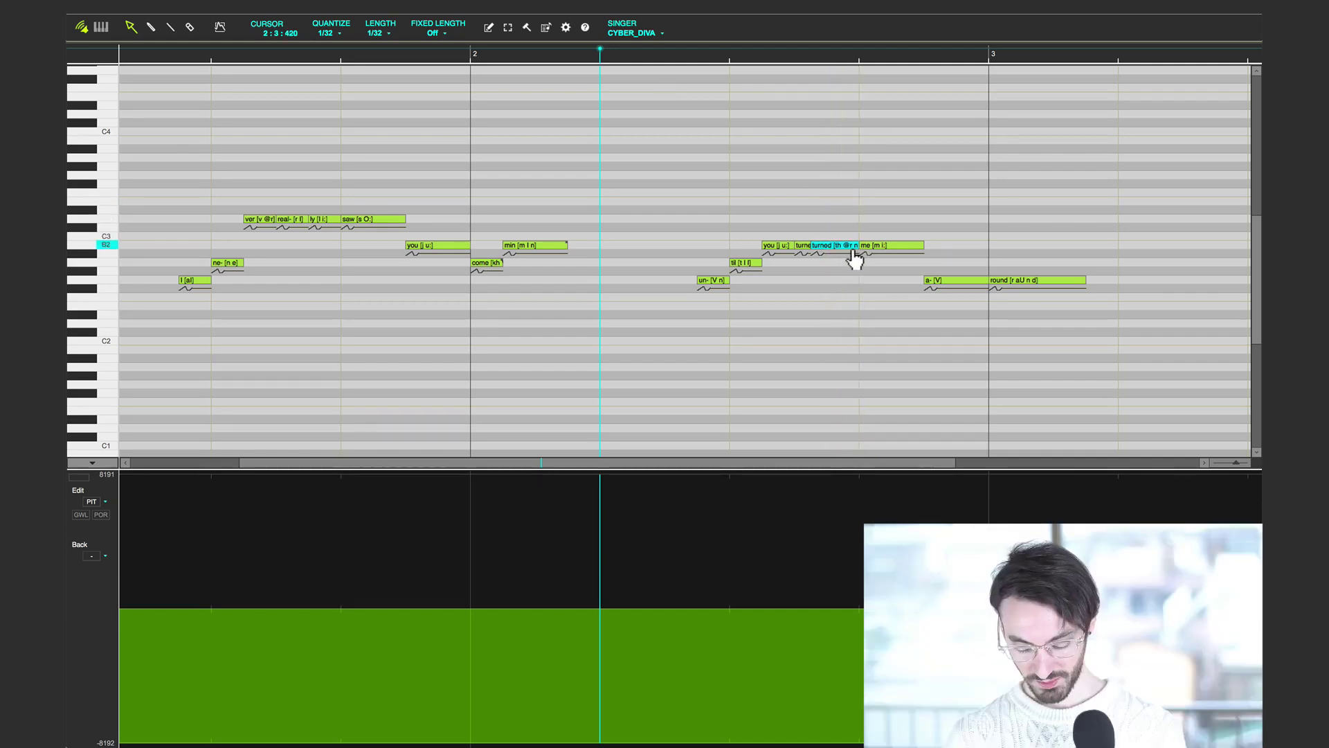
{"action": "left_click", "coordinate": [810, 247]}
{"action": "left_click_drag", "start_coordinate": [821, 256], "coordinate": [838, 254]}
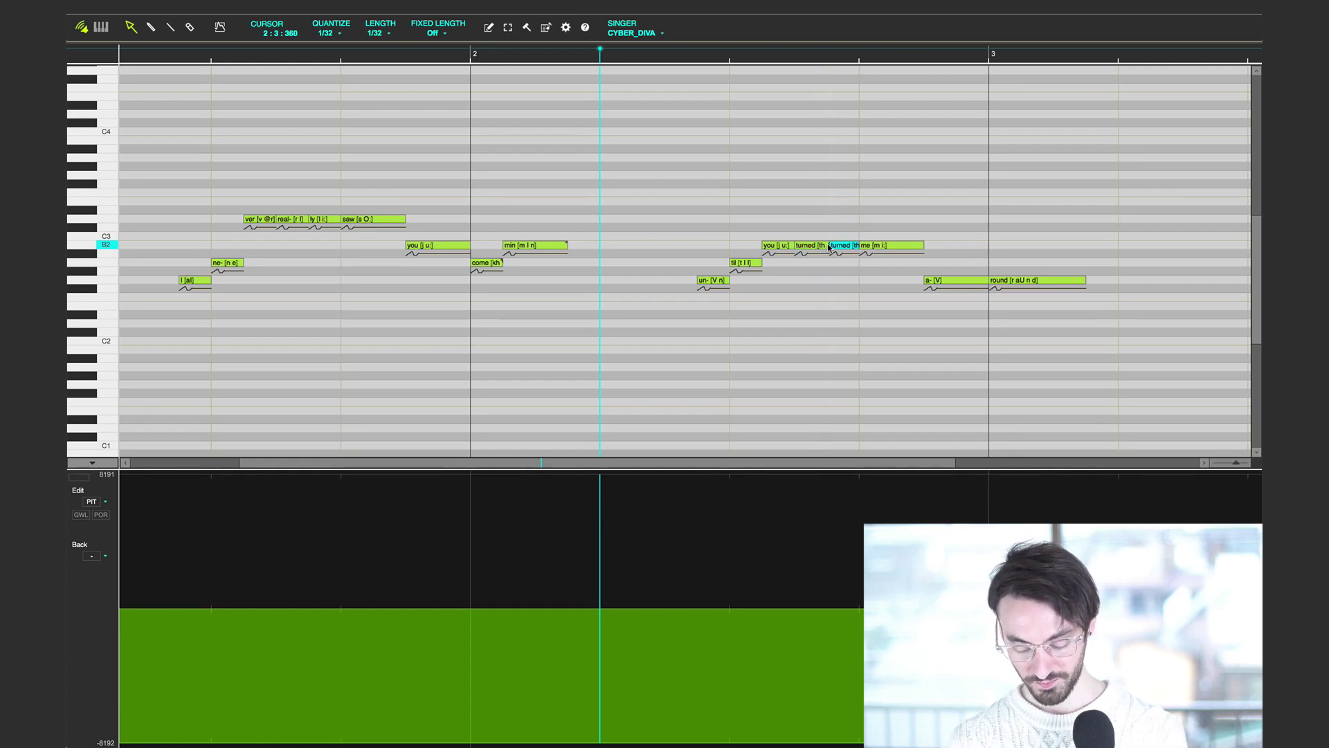
{"action": "left_click", "coordinate": [682, 54]}
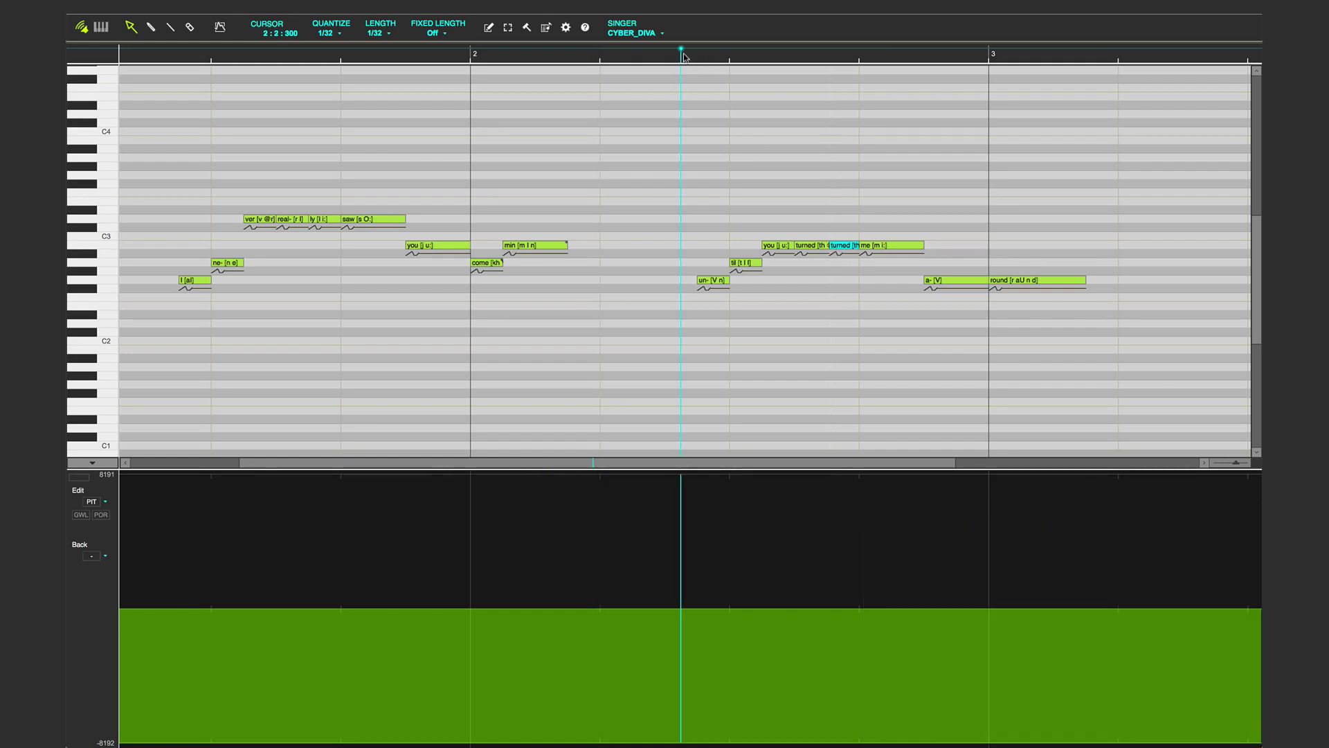
{"action": "key", "text": "space"}
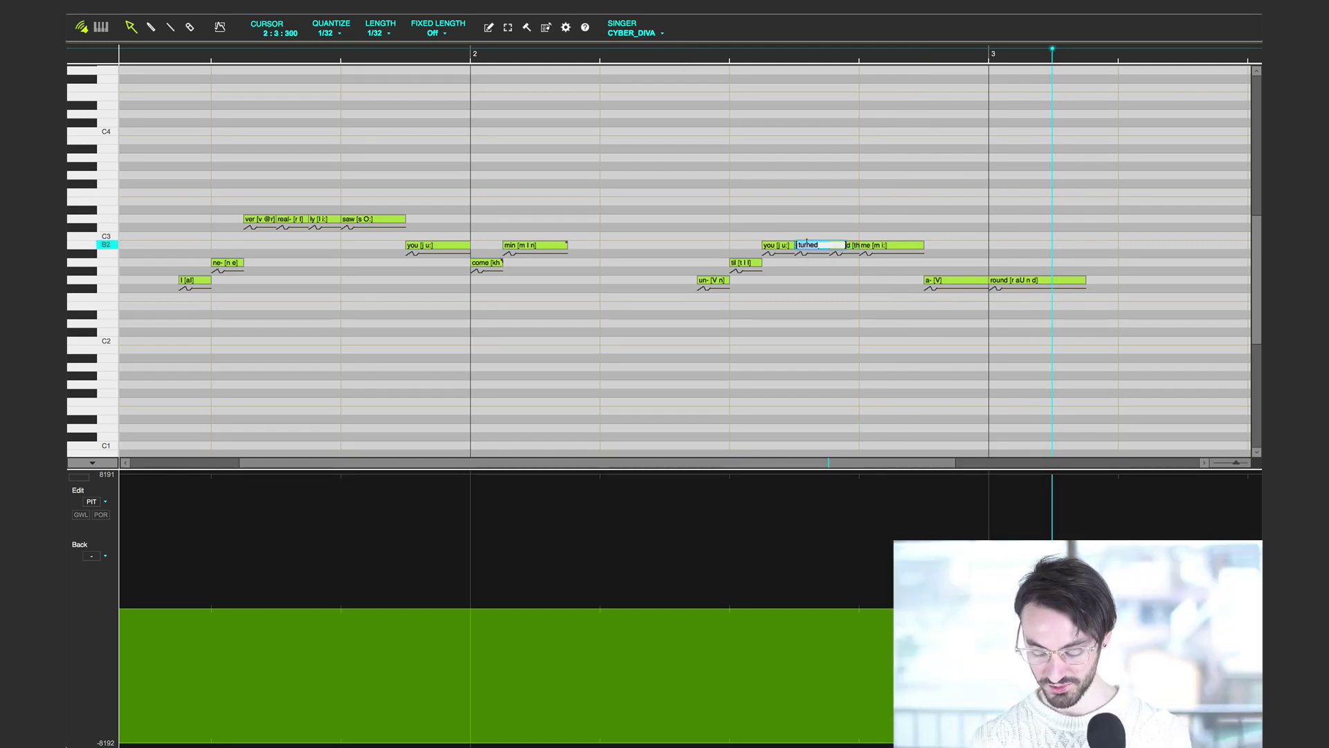
Set the phonetics of the first "turned" note to "th @r" and the second to "n d", both with phonetic protection.
{"action": "double_click", "coordinate": [812, 249]}
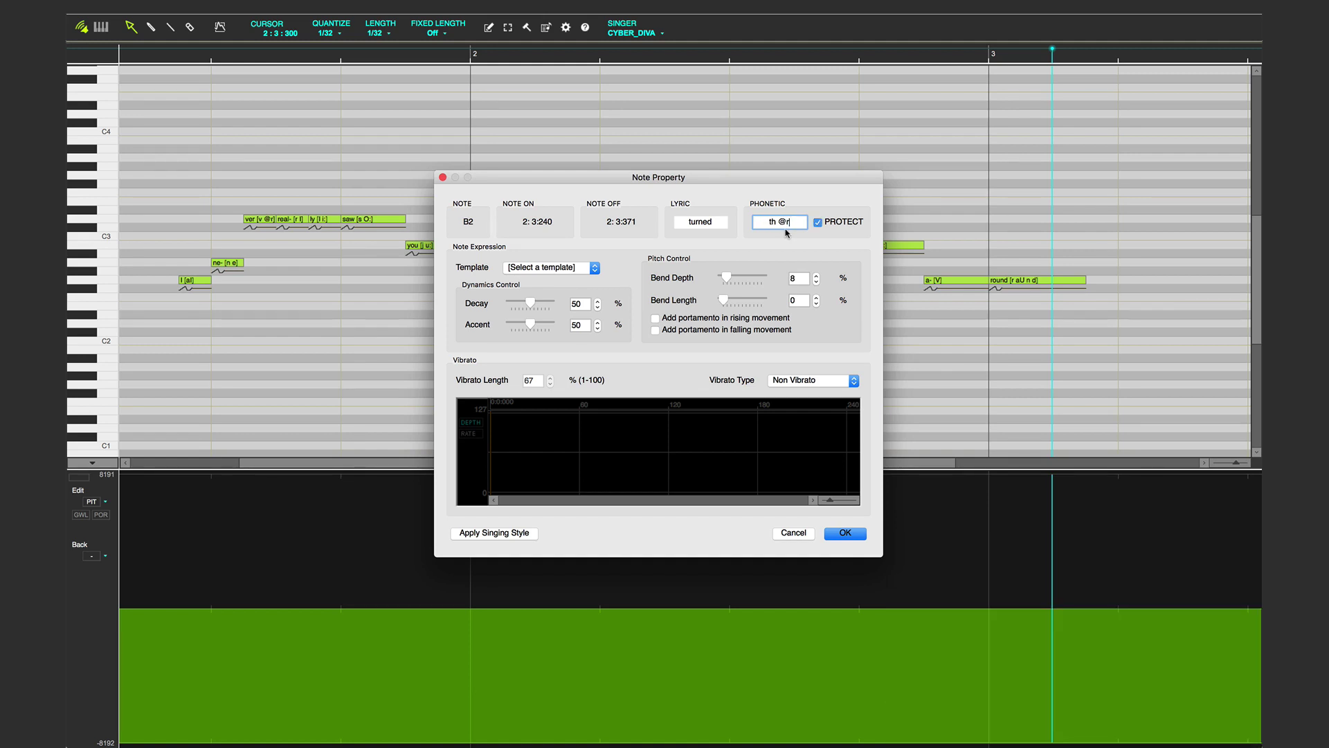
{"action": "key", "text": "Return"}
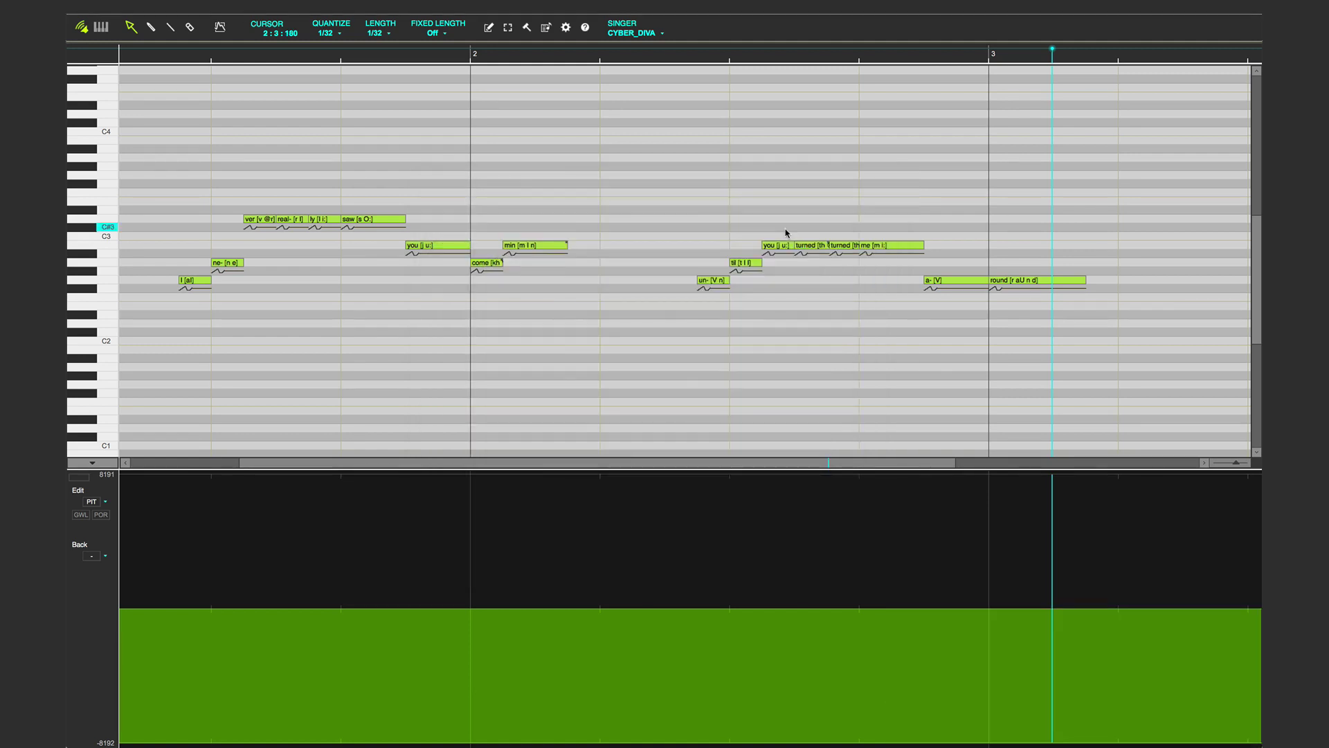
{"action": "double_click", "coordinate": [846, 247]}
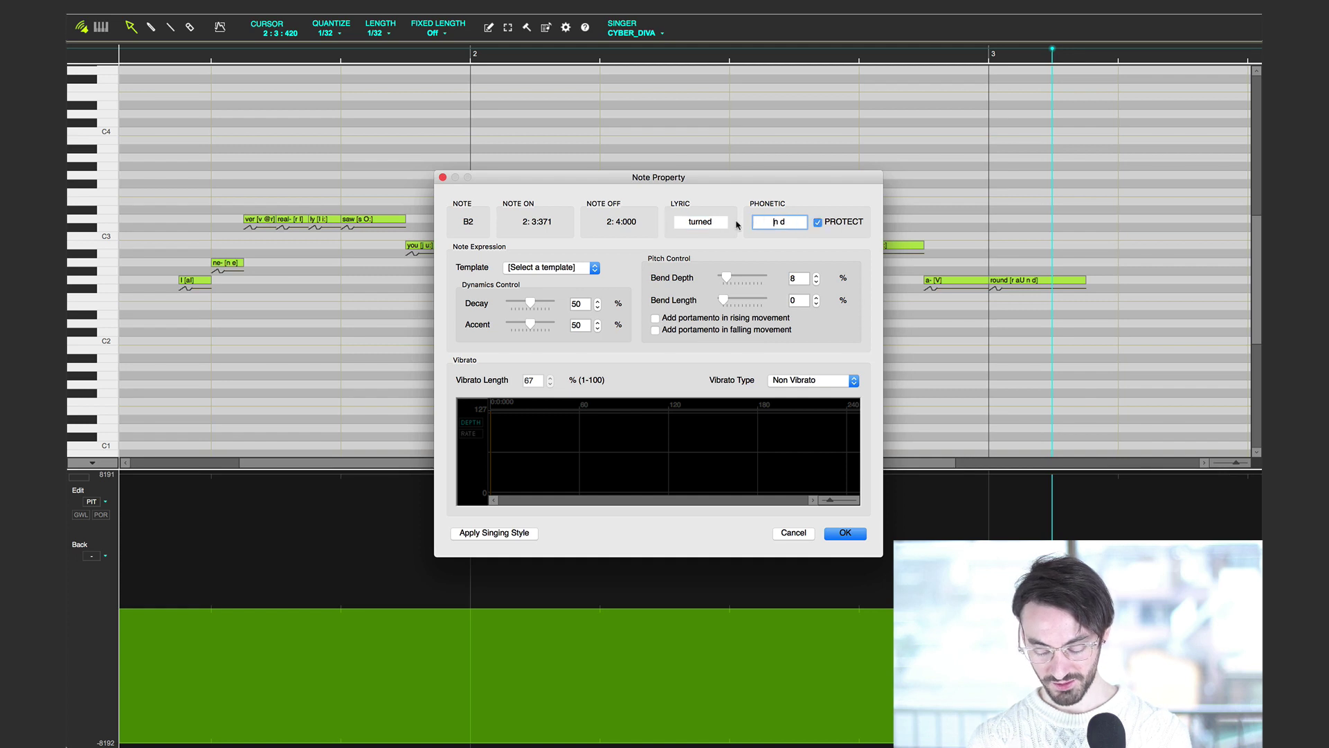
{"action": "key", "text": "Return"}
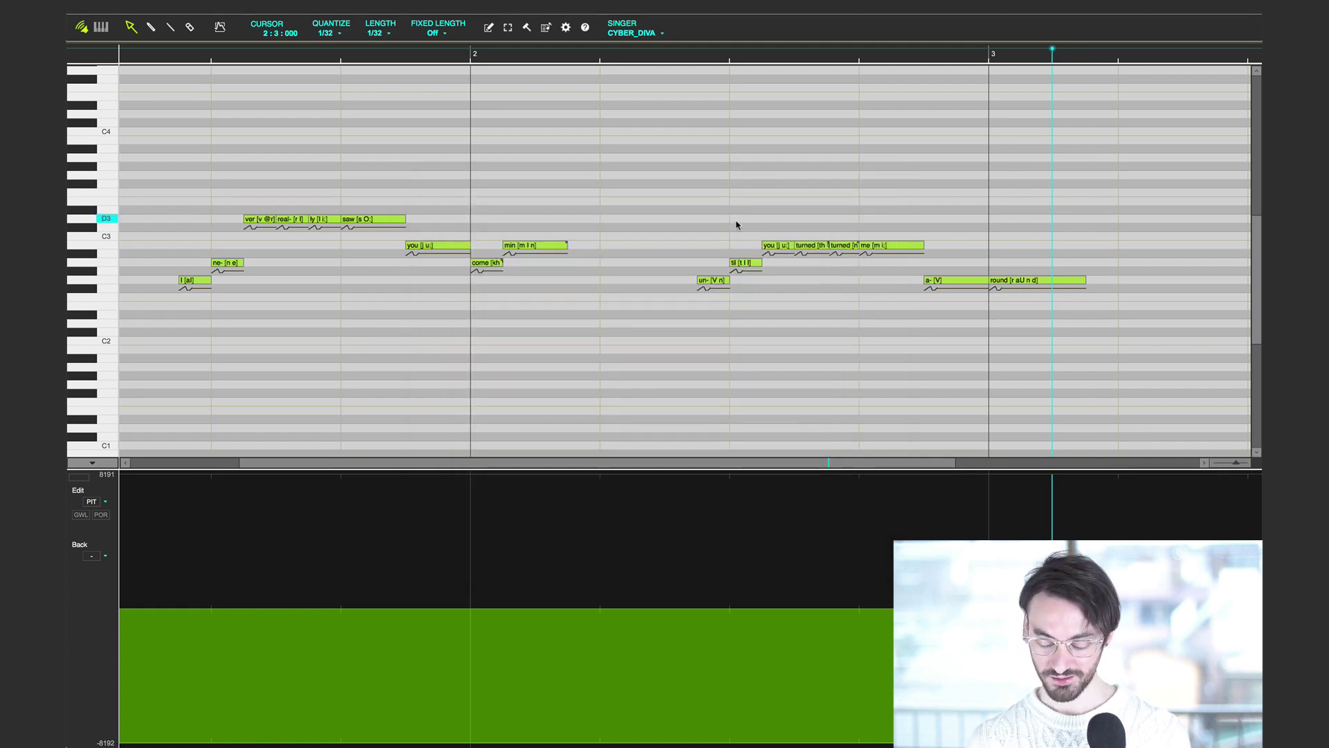
Play from beat 3 of bar 2 to hear the split "turned" notes.
{"action": "left_click", "coordinate": [819, 246]}
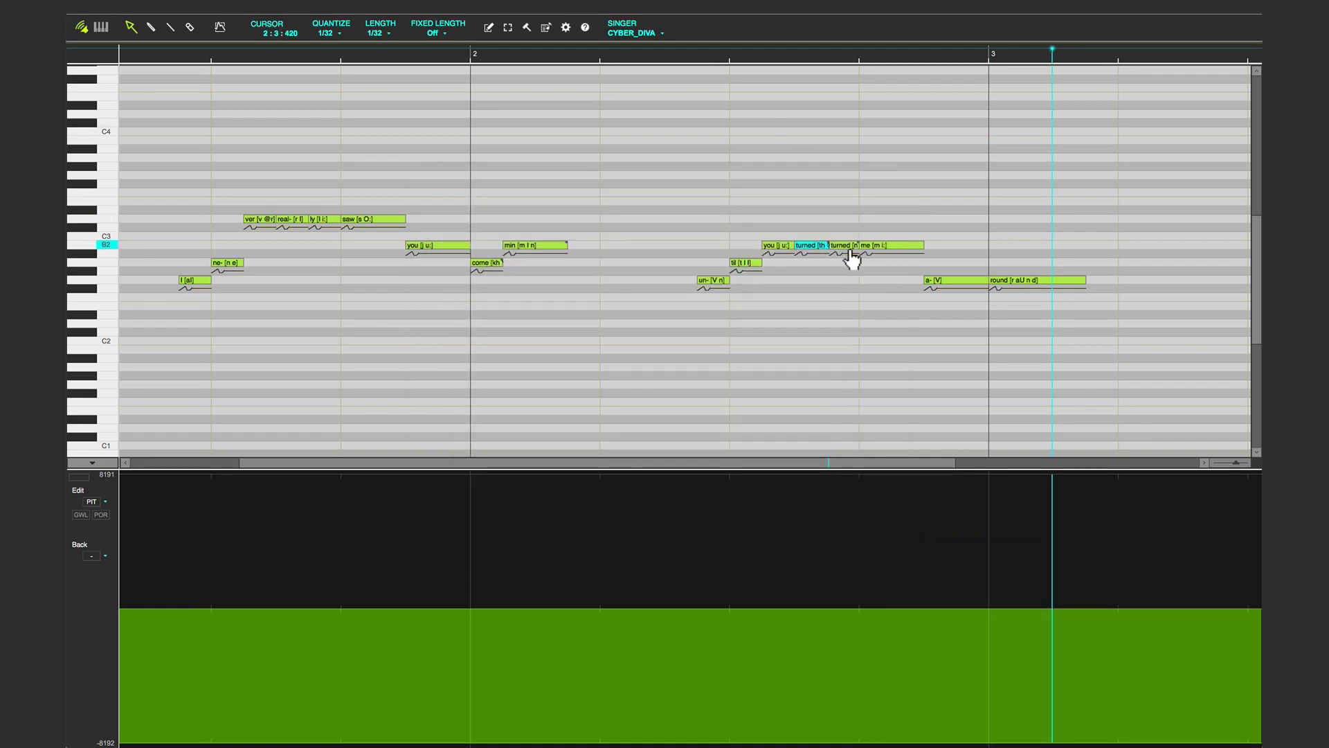
{"action": "left_click", "coordinate": [729, 53]}
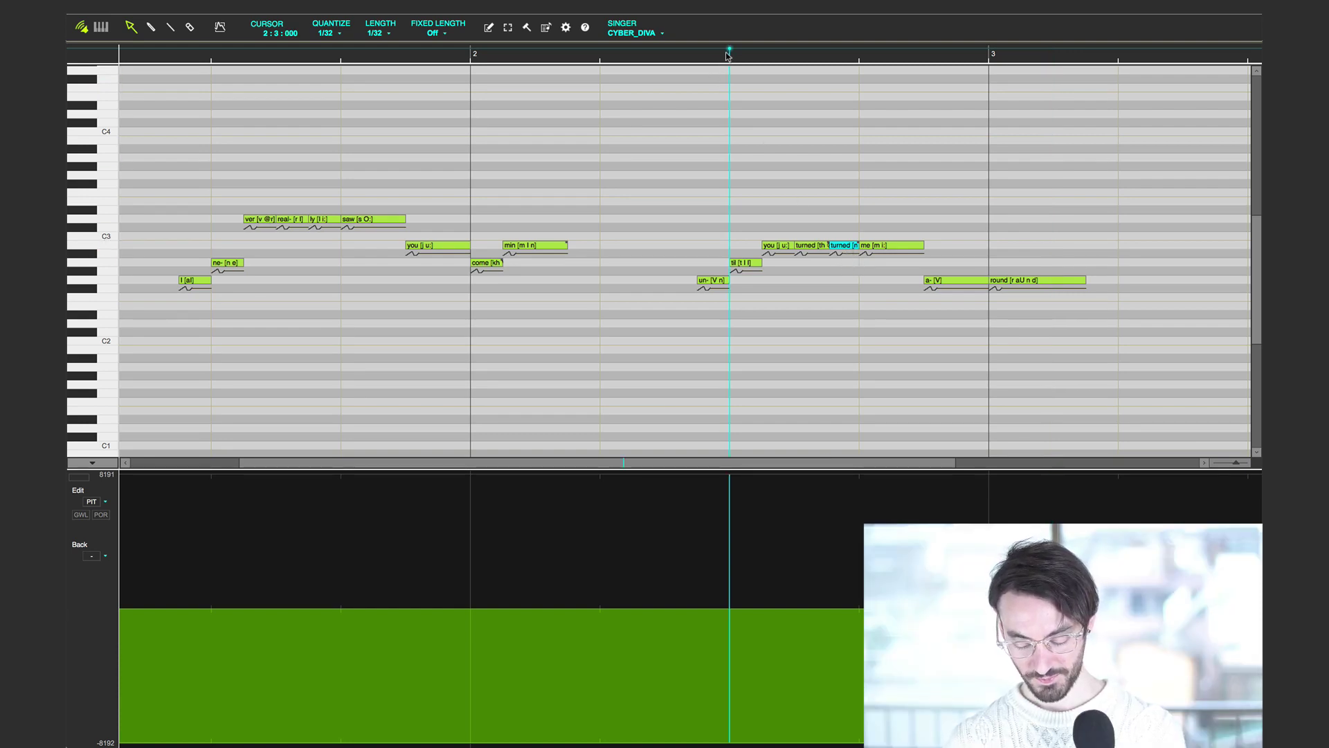
{"action": "key", "text": "space"}
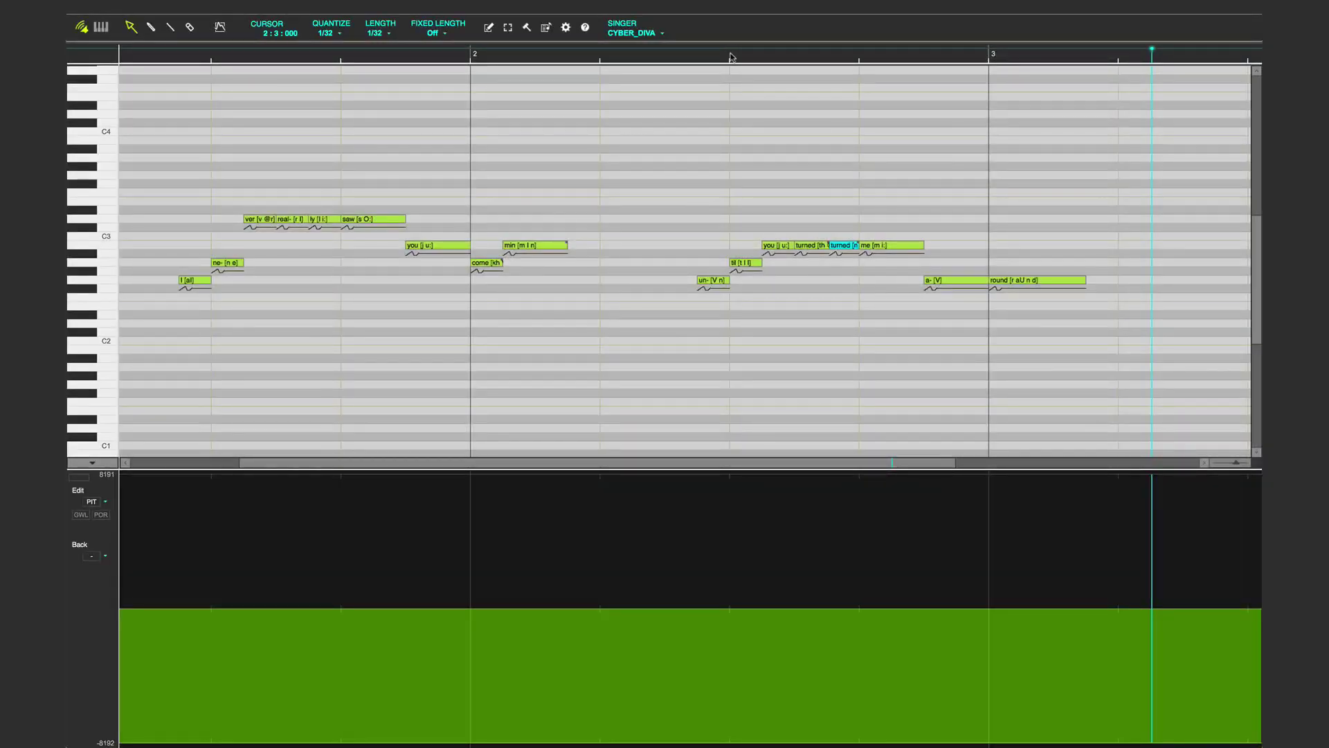
Try an earlier boundary between the two "turned" notes, at about 2:3:300, and play from beat 2 of bar 2.
{"action": "left_click_drag", "start_coordinate": [838, 256], "coordinate": [811, 248]}
{"action": "left_click", "coordinate": [601, 59]}
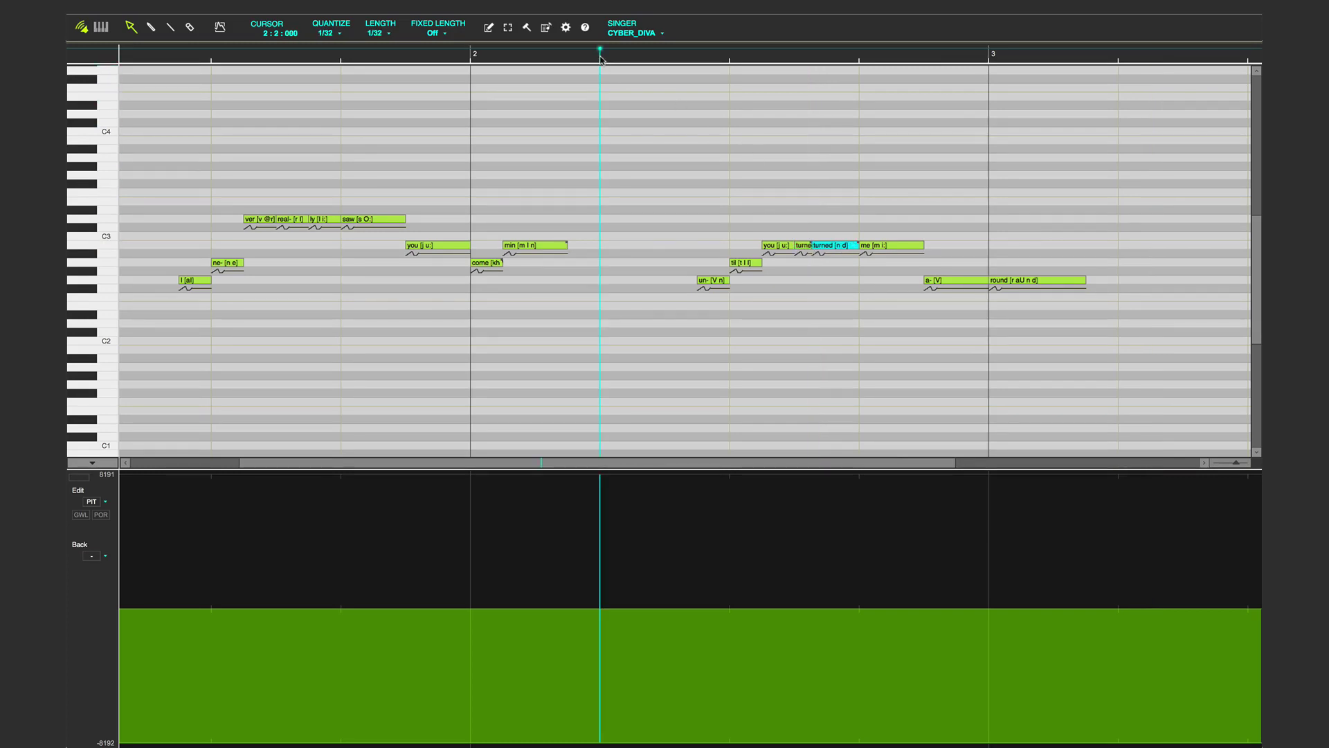
{"action": "key", "text": "space"}
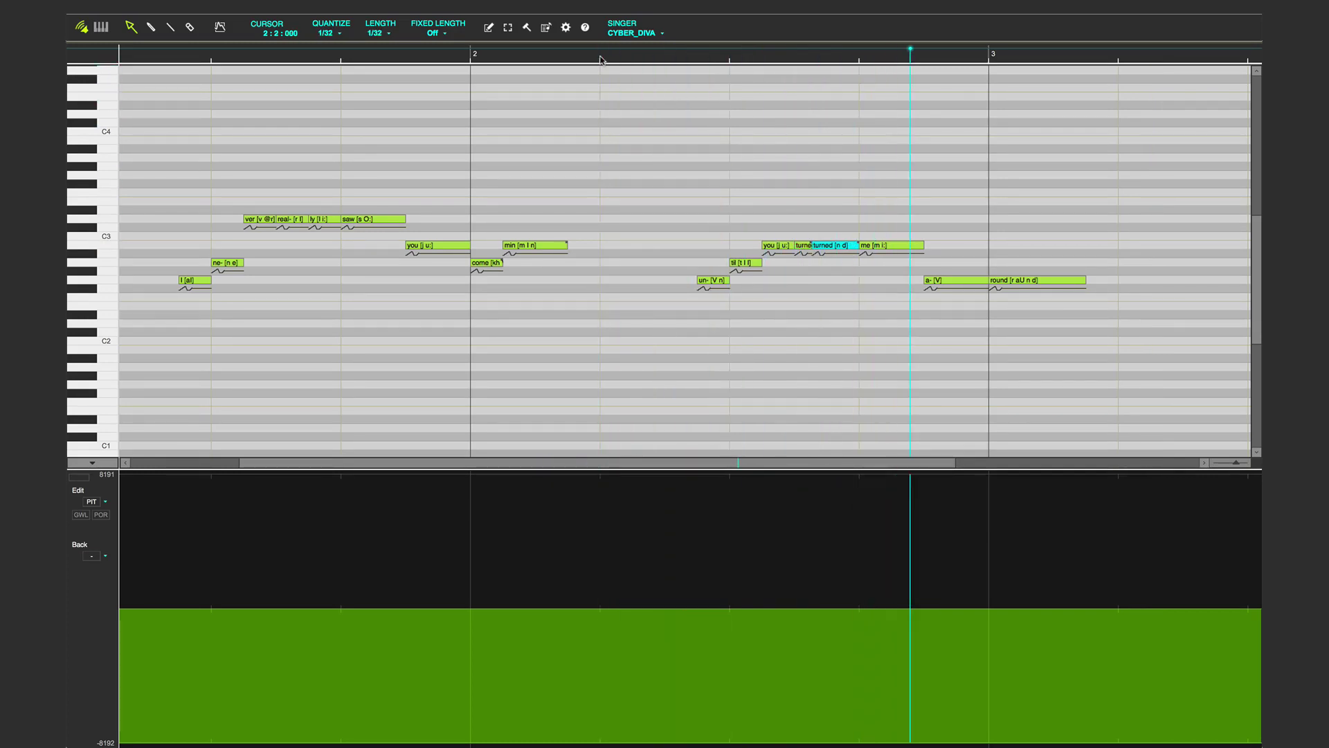
{"action": "key", "text": "space"}
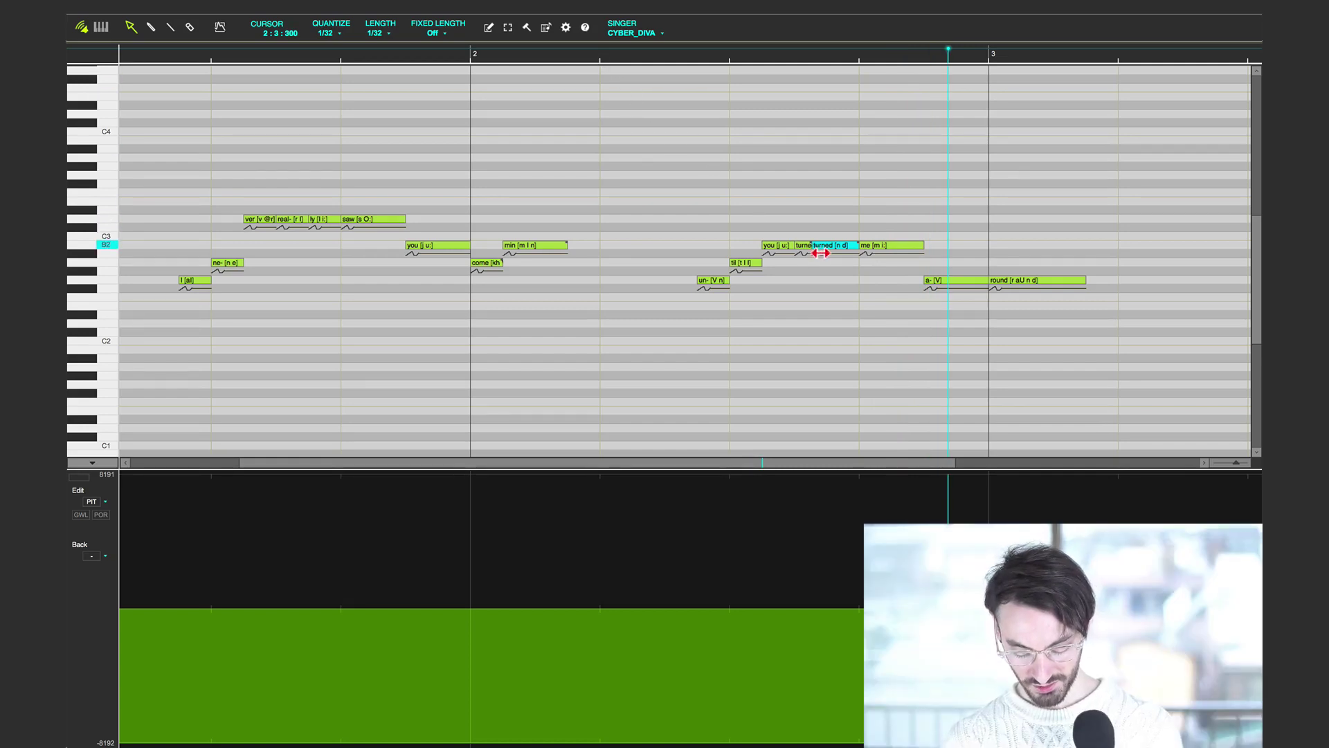
Try the boundary between the "turned" notes close to "me" and at a slightly earlier point, playing the phrase after each change.
{"action": "left_click_drag", "start_coordinate": [821, 253], "coordinate": [845, 254]}
{"action": "left_click", "coordinate": [607, 56]}
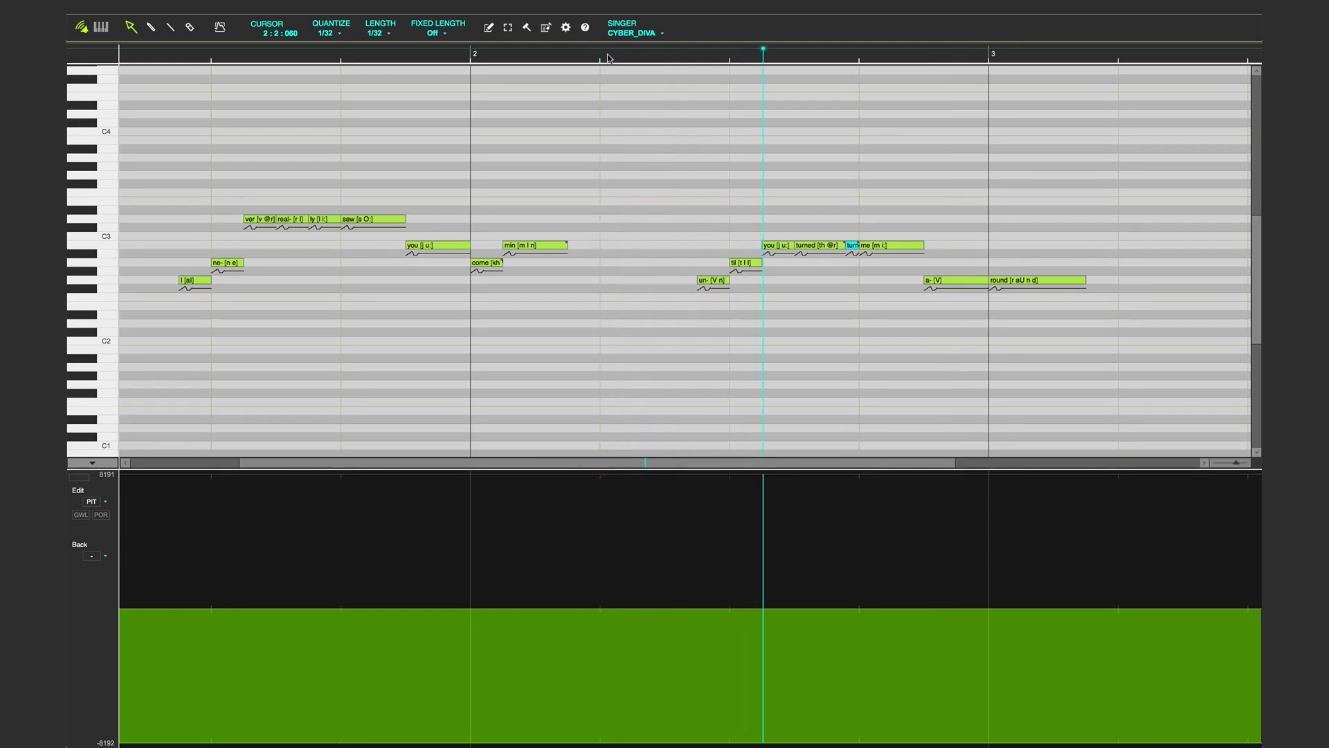
{"action": "key", "text": "space"}
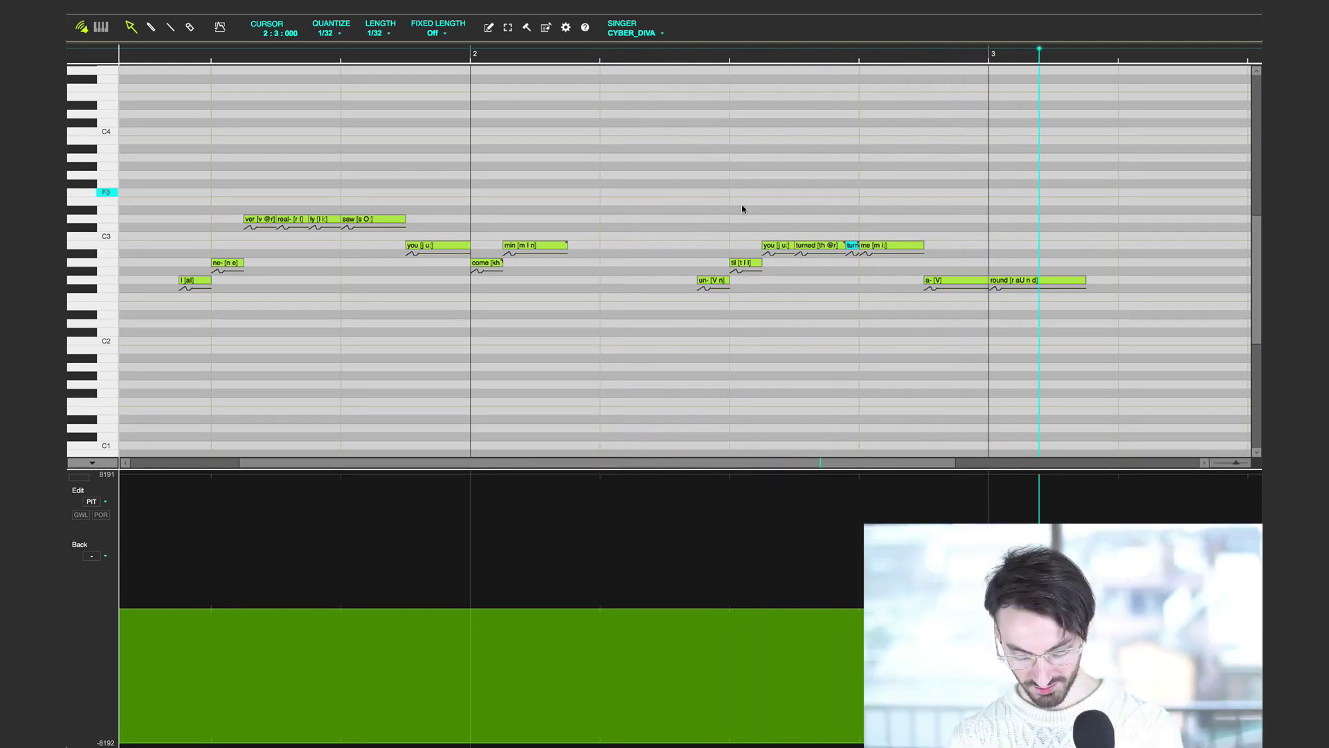
{"action": "left_click_drag", "start_coordinate": [853, 253], "coordinate": [833, 248]}
{"action": "left_click", "coordinate": [603, 55]}
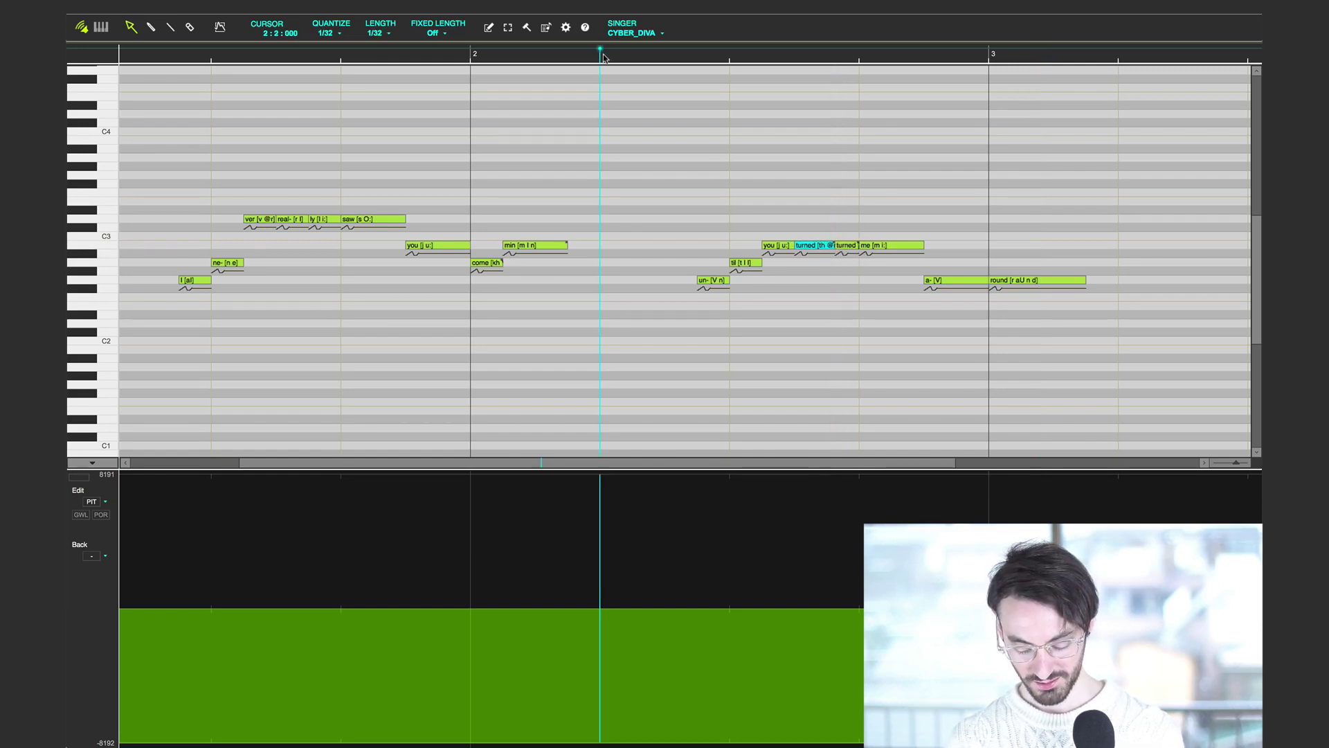
{"action": "key", "text": "space"}
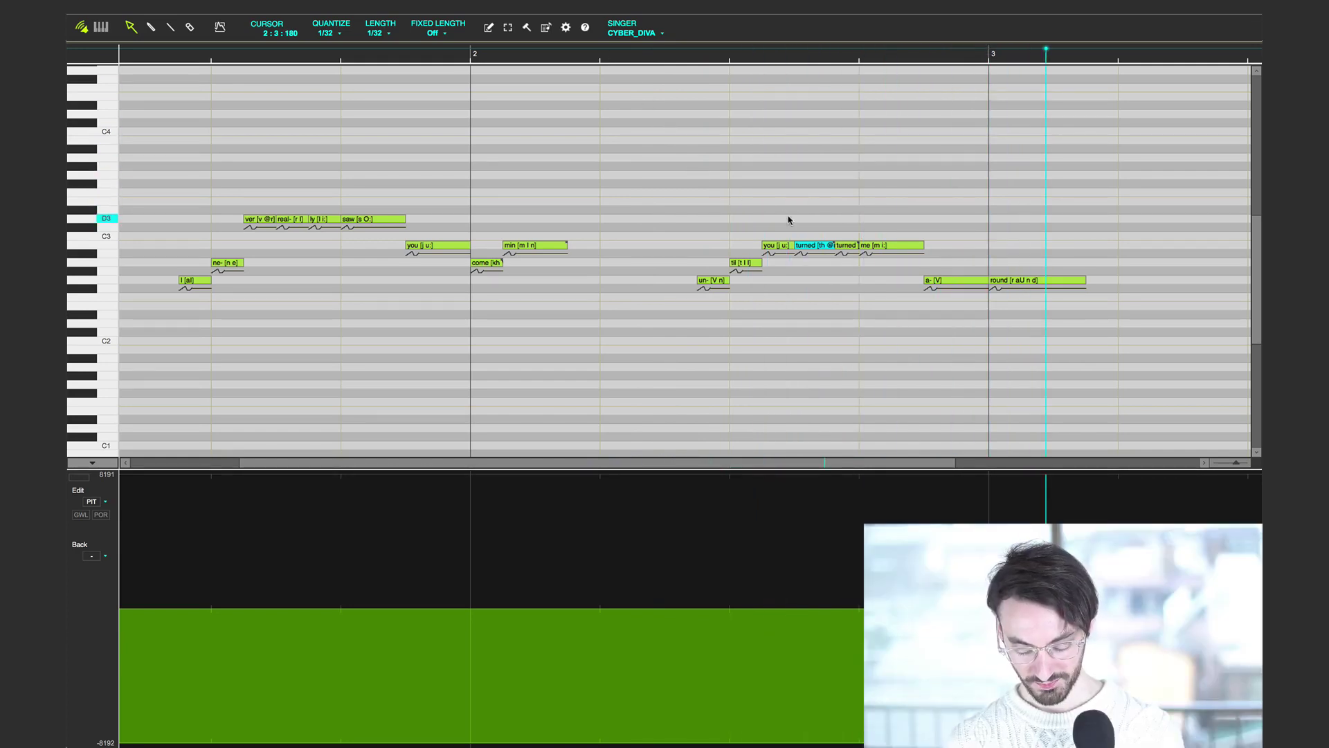
Move the boundary between the two "turned" notes slightly earlier so both are about equally long, and play from beat 2 of bar 2.
{"action": "left_click_drag", "start_coordinate": [840, 247], "coordinate": [827, 252]}
{"action": "left_click", "coordinate": [600, 59]}
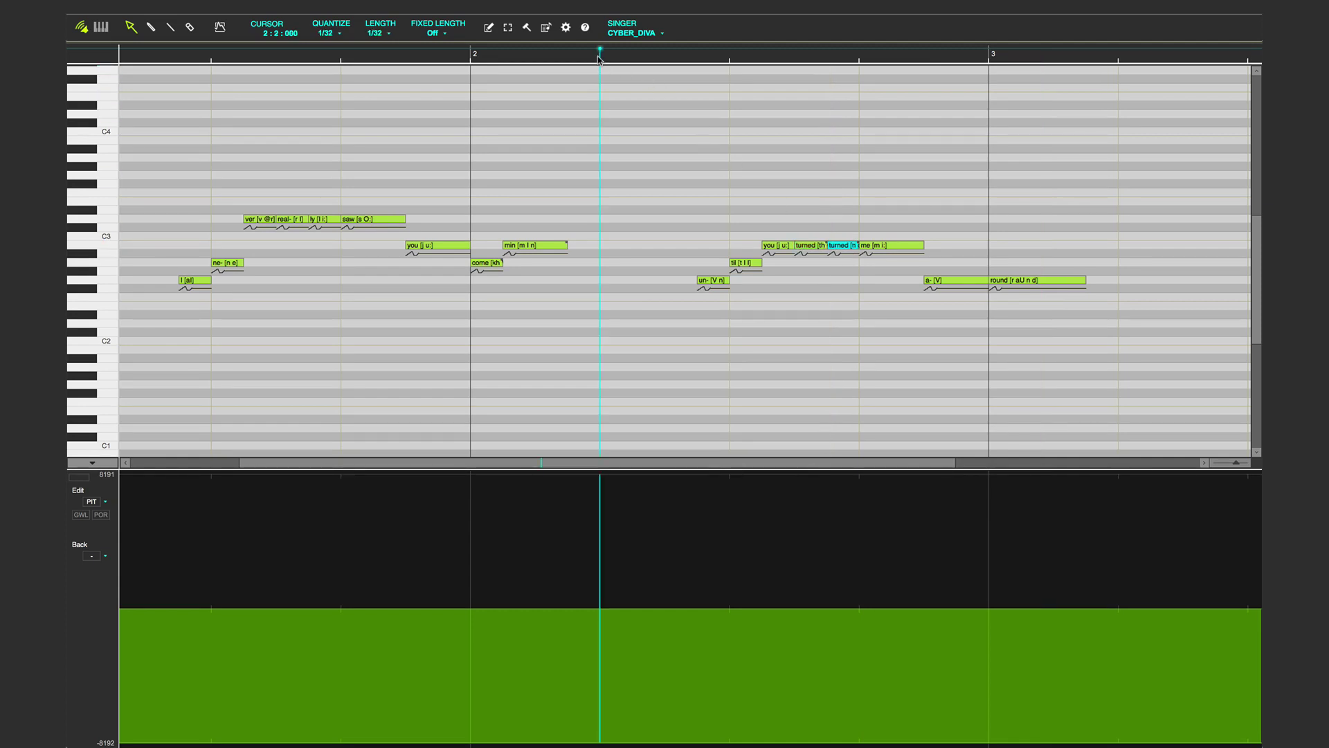
{"action": "key", "text": "space"}
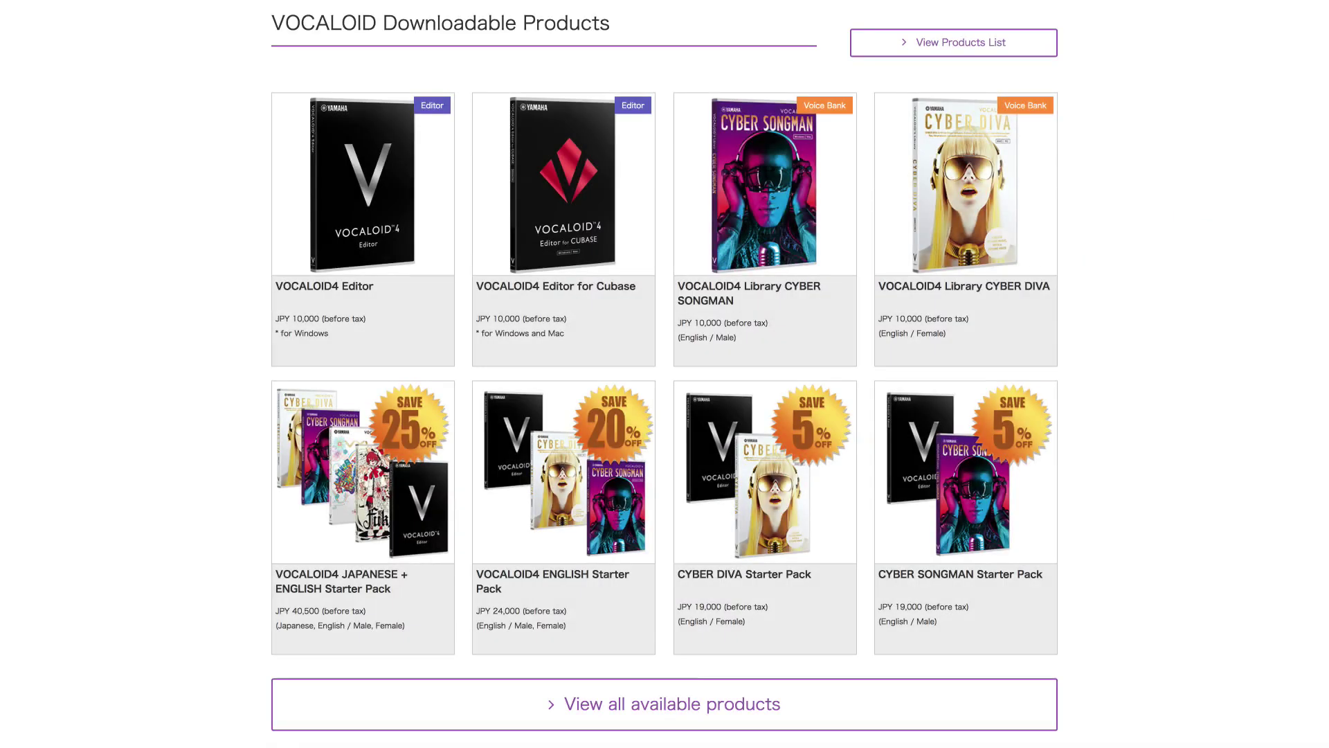
On the VOCALOID website, look through the downloadable products and the Hot Topics articles, ending back at the page's start.
{"action": "scroll", "coordinate": [665, 374], "scroll_direction": "down", "scroll_amount": 5}
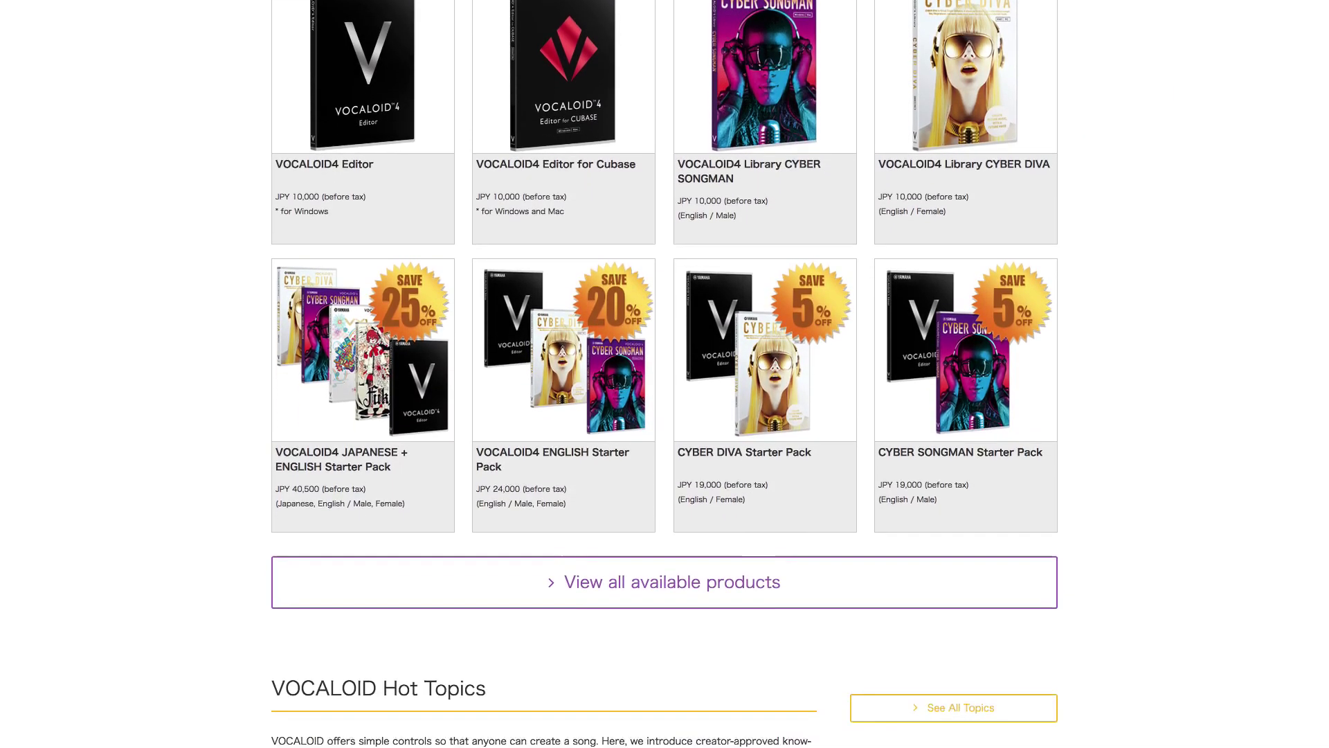
{"action": "scroll", "coordinate": [665, 374], "scroll_direction": "down", "scroll_amount": 7}
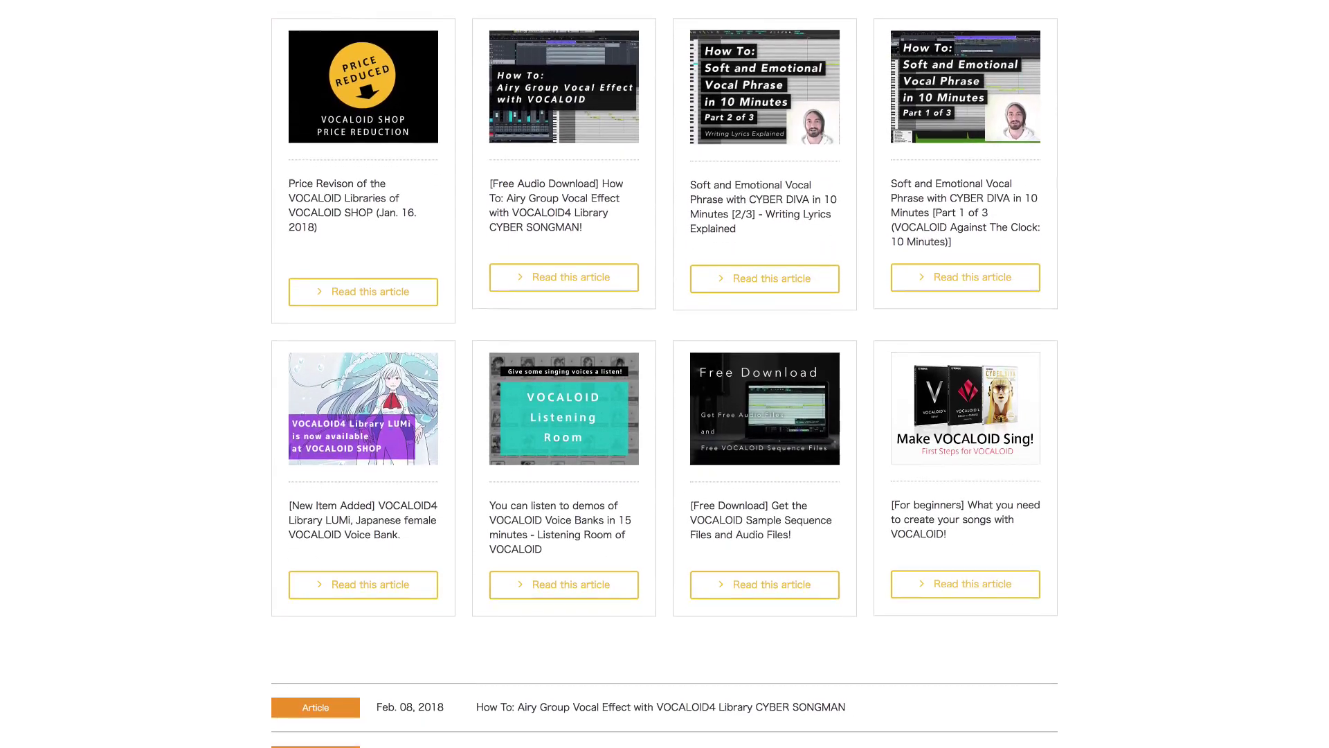
{"action": "scroll", "coordinate": [665, 374], "scroll_direction": "down", "scroll_amount": 3}
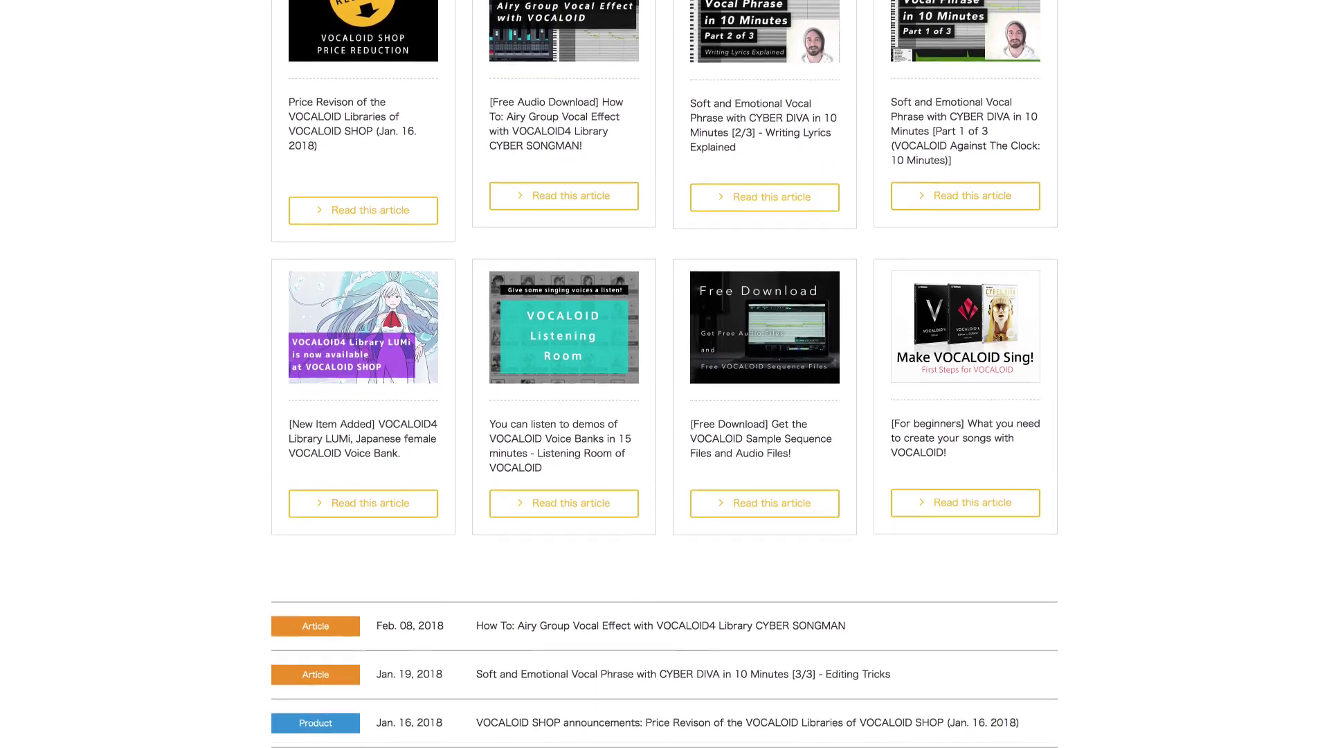
{"action": "scroll", "coordinate": [664, 374], "scroll_direction": "down", "scroll_amount": 1}
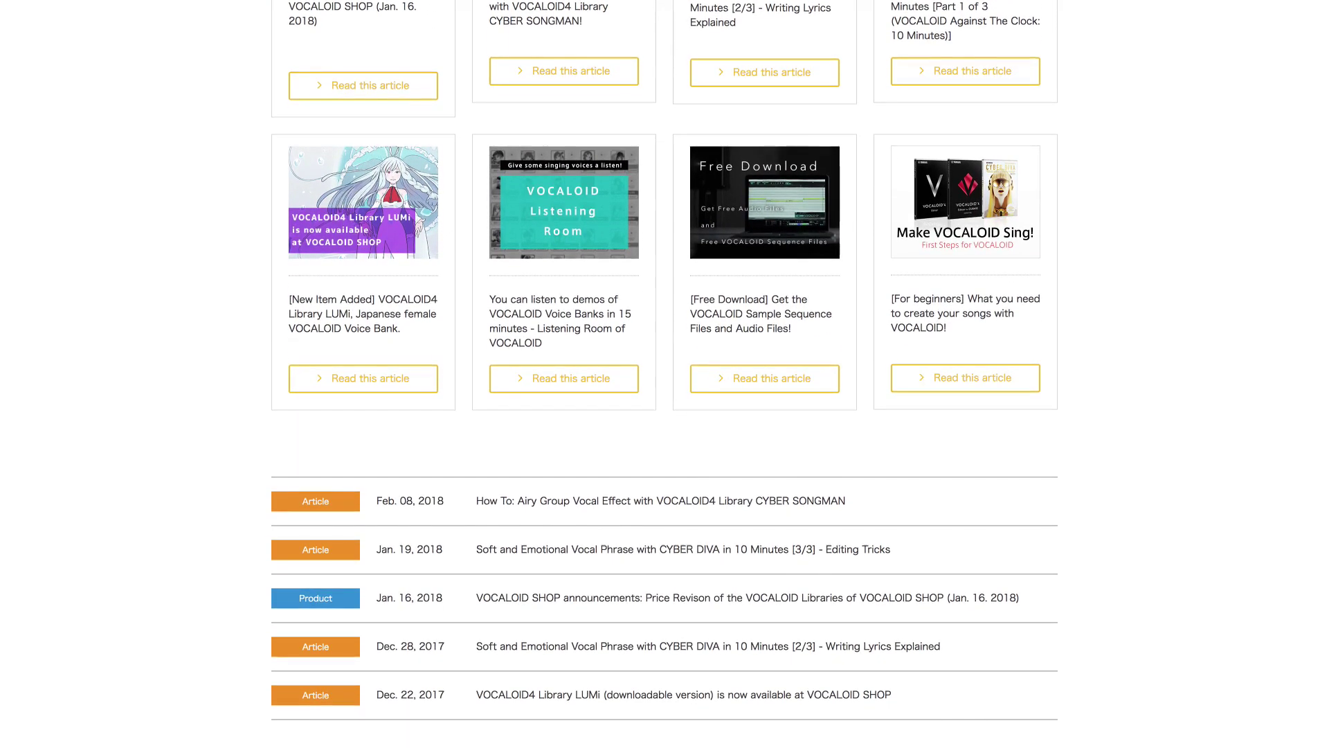
{"action": "scroll", "coordinate": [665, 374], "scroll_direction": "up", "scroll_amount": 15}
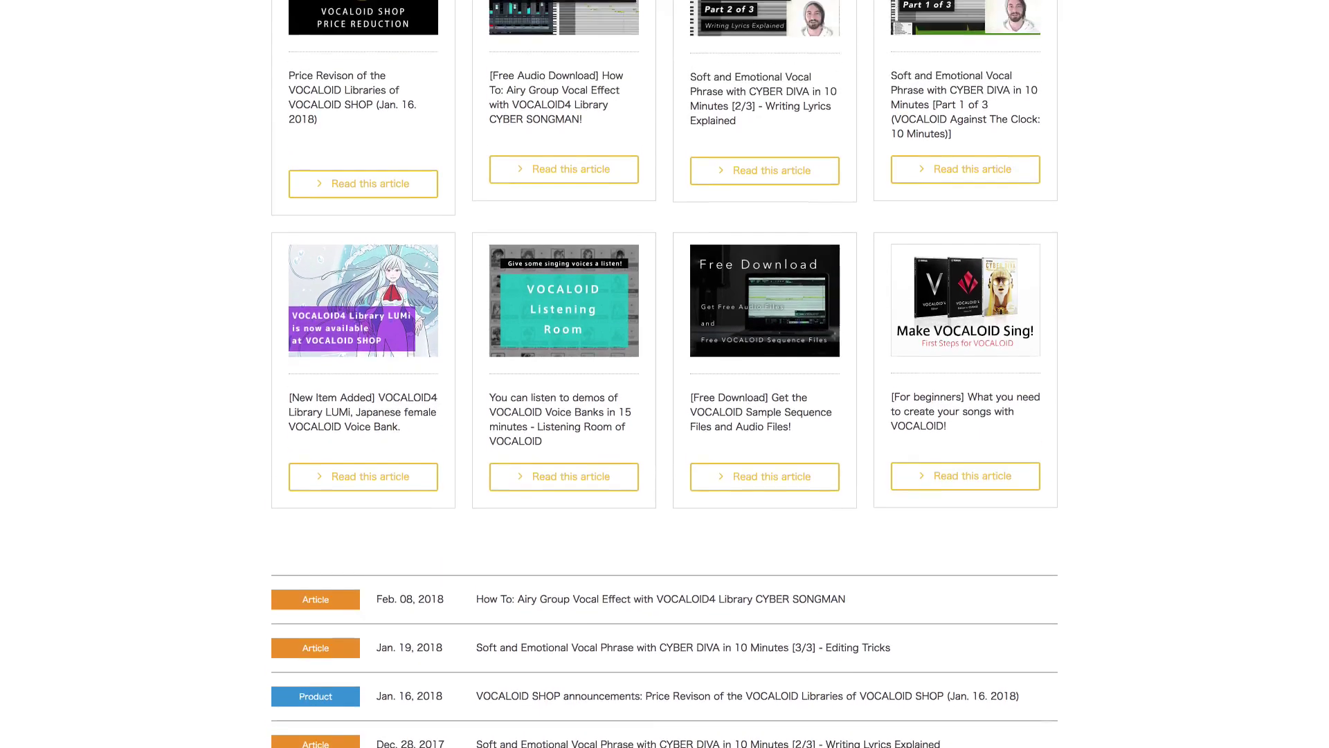
{"action": "scroll", "coordinate": [665, 374], "scroll_direction": "up", "scroll_amount": 12}
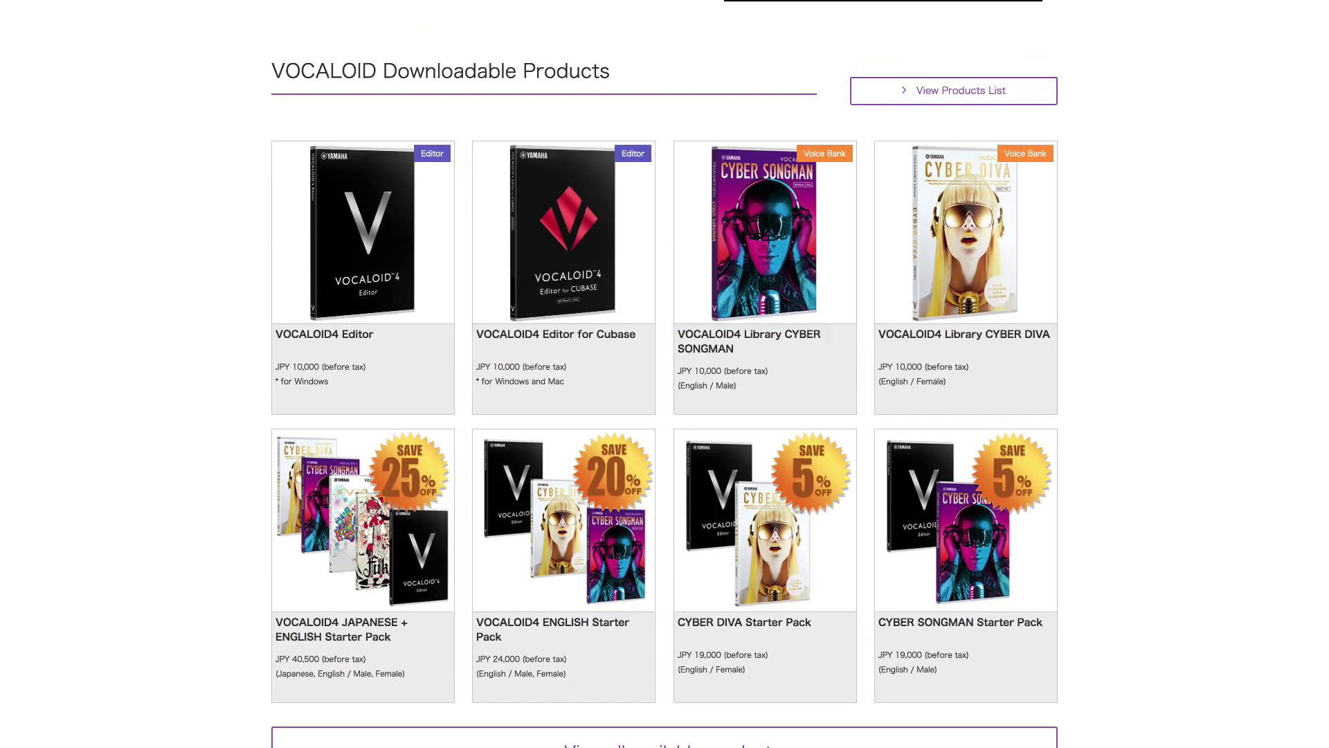
{"action": "scroll", "coordinate": [664, 374], "scroll_direction": "up", "scroll_amount": 2}
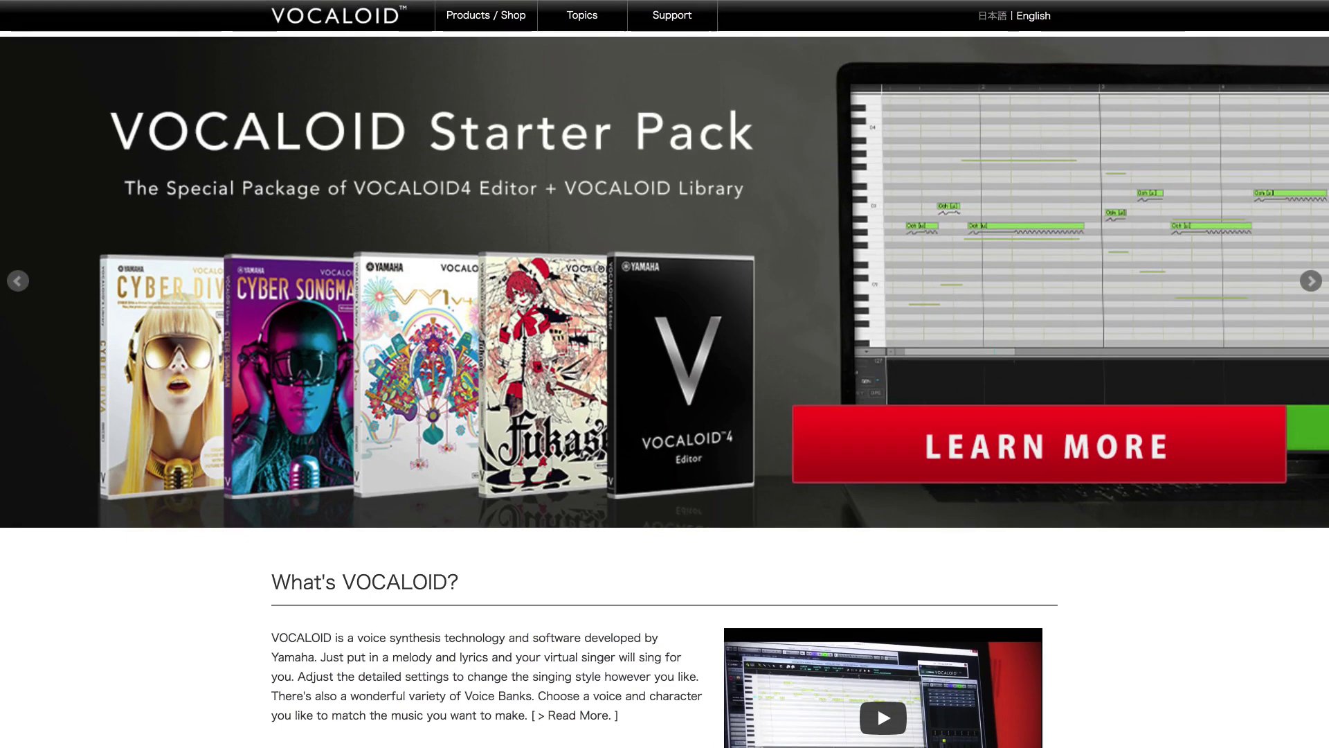